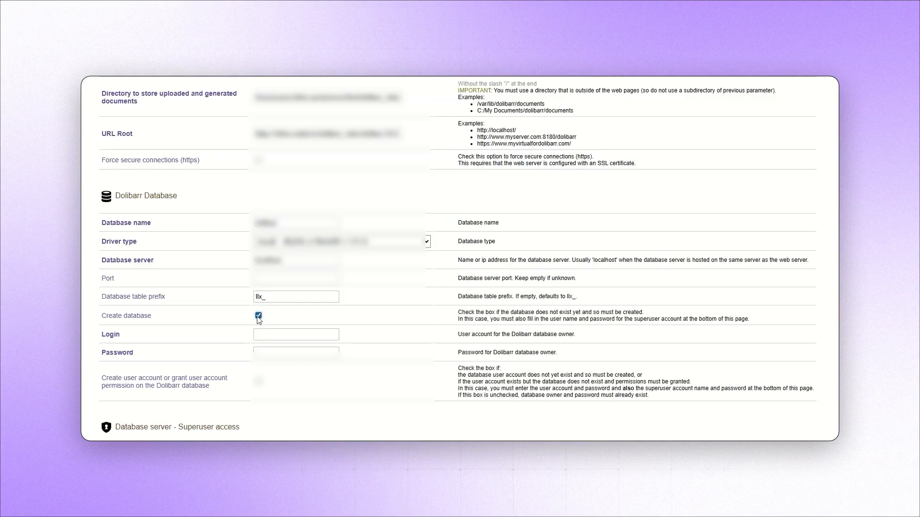
# Enter the database owner's and superuser's logins and passwords with database creation enabled, save the configuration, and continue to administrator login creation
pyautogui.press('Tab')
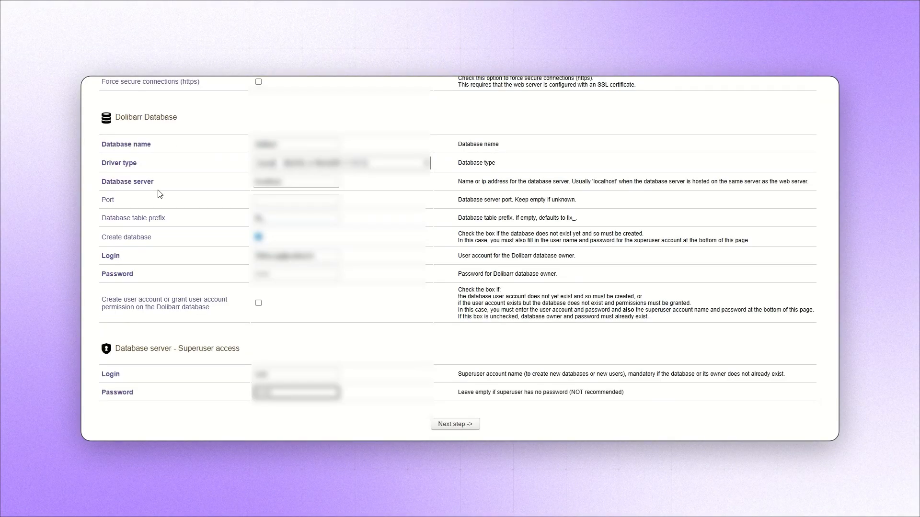
pyautogui.click(453, 426)
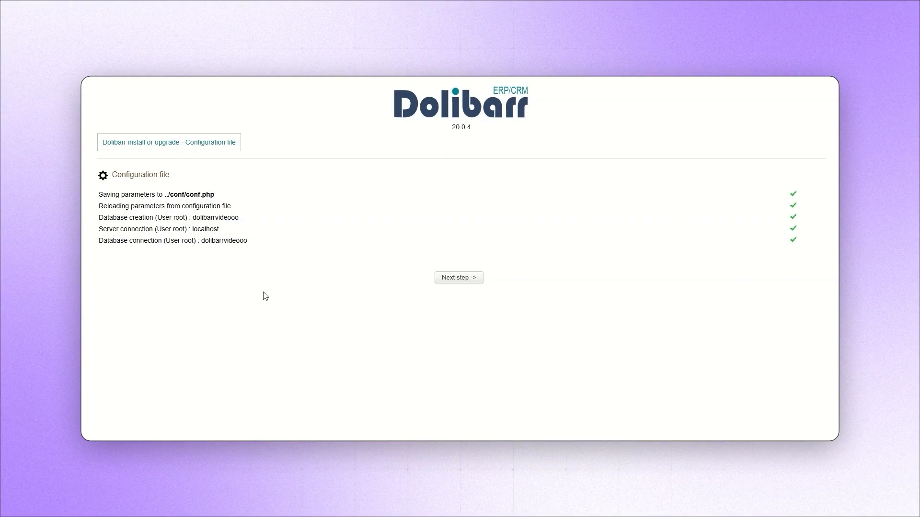
pyautogui.click(453, 278)
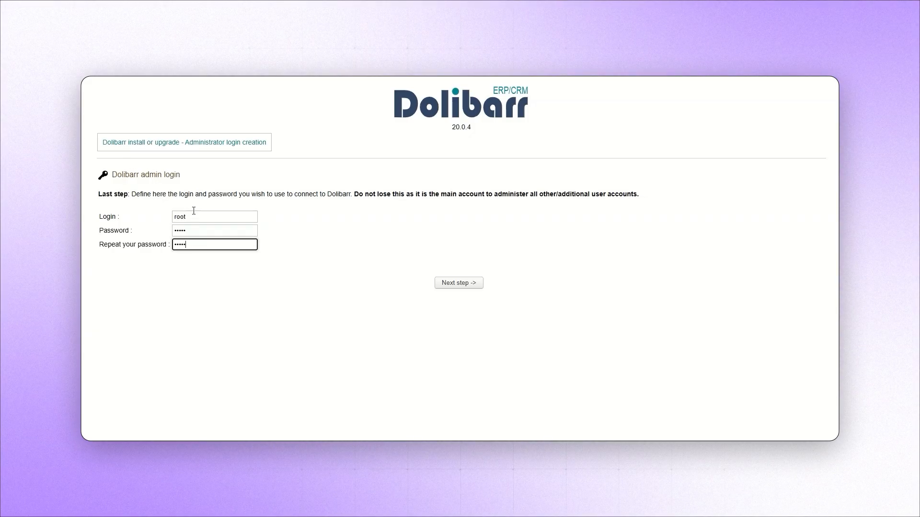
# Create the administrator login root with its password, finish the installation, and log in to the Dolibarr setup area
pyautogui.click(459, 283)
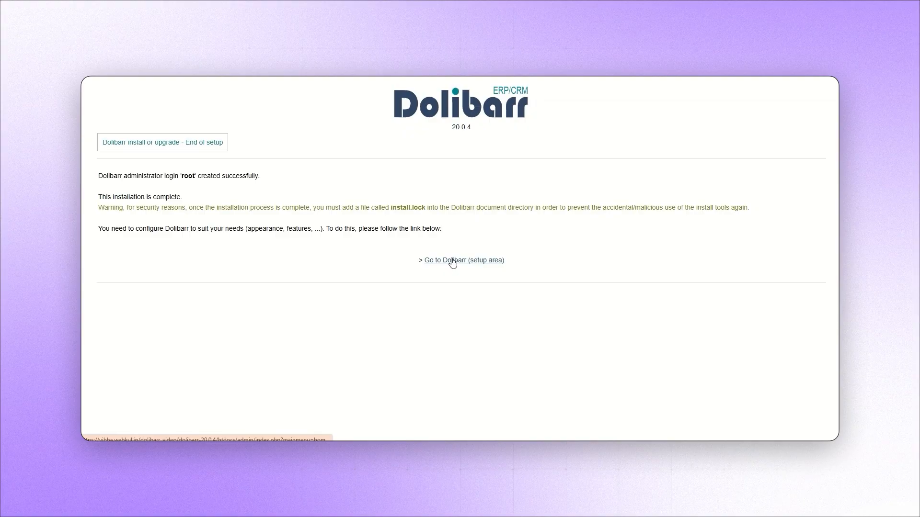
pyautogui.click(452, 261)
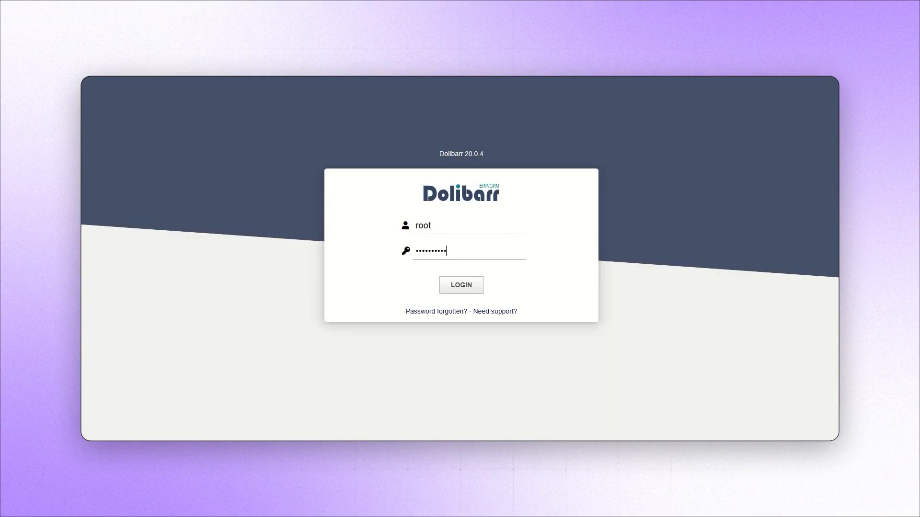
pyautogui.press('Return')
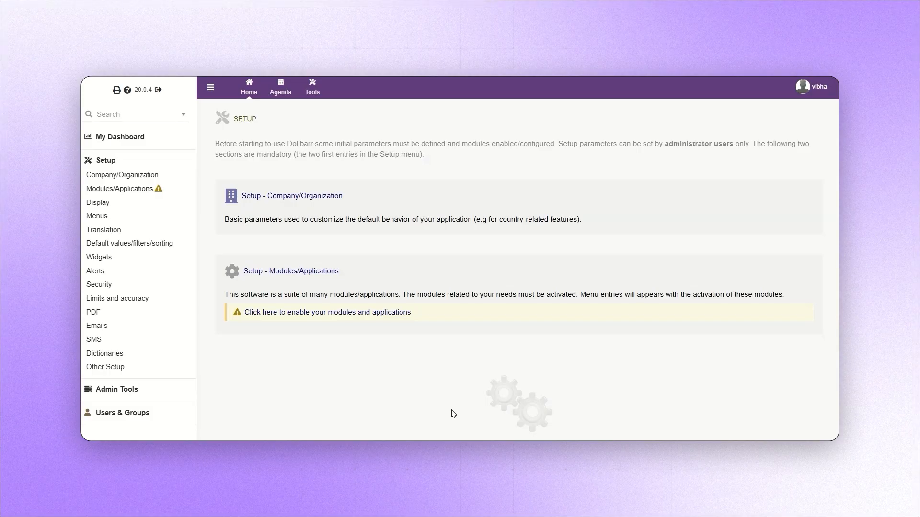
# Enable the Third Parties, Sales Orders and Shipments modules in the Modules/Applications setup
pyautogui.click(133, 192)
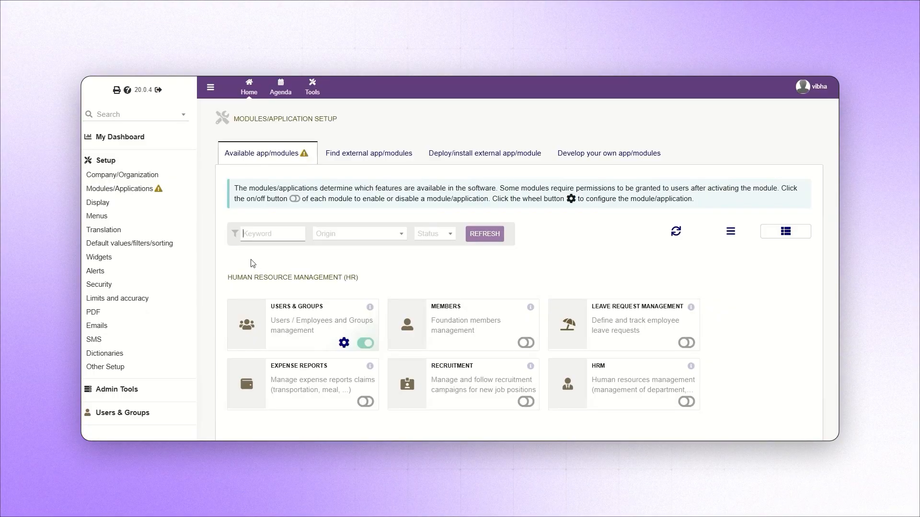
pyautogui.scroll(-4, 361, 384)
pyautogui.click(365, 321)
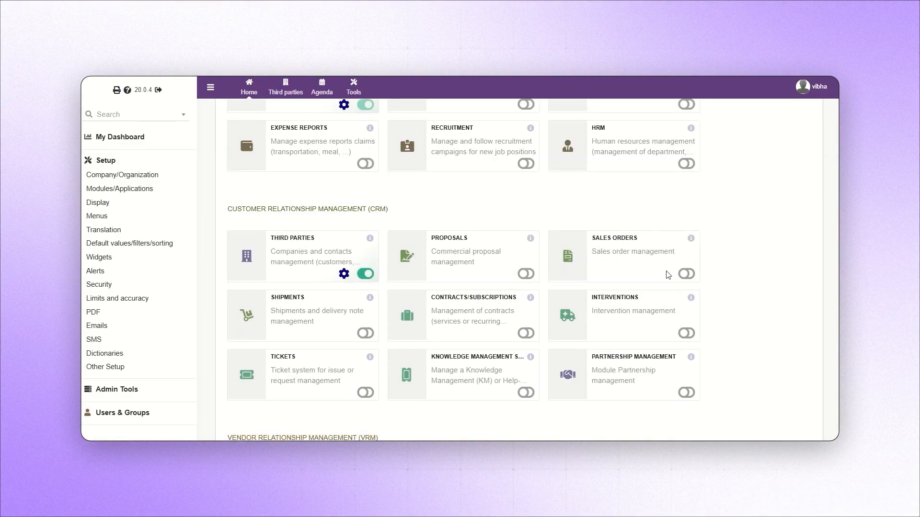
pyautogui.click(687, 274)
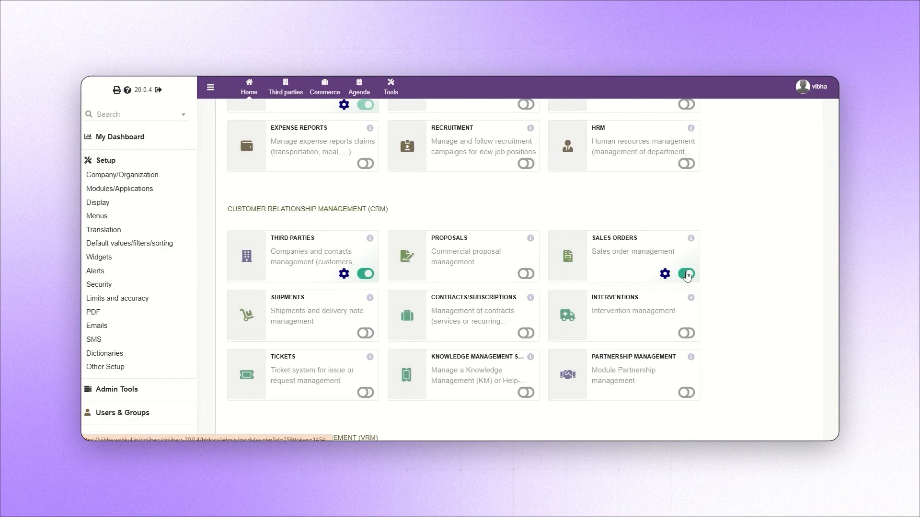
pyautogui.scroll(-1, 623, 258)
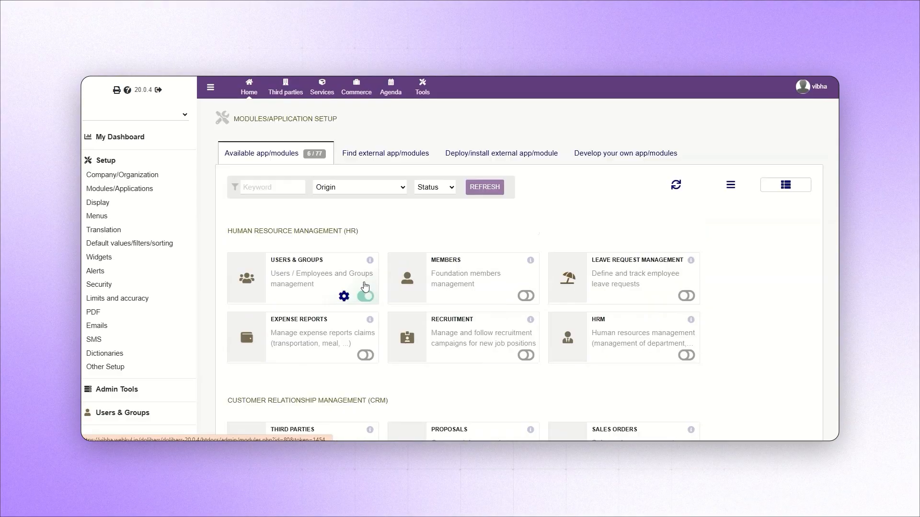
pyautogui.scroll(-5, 366, 287)
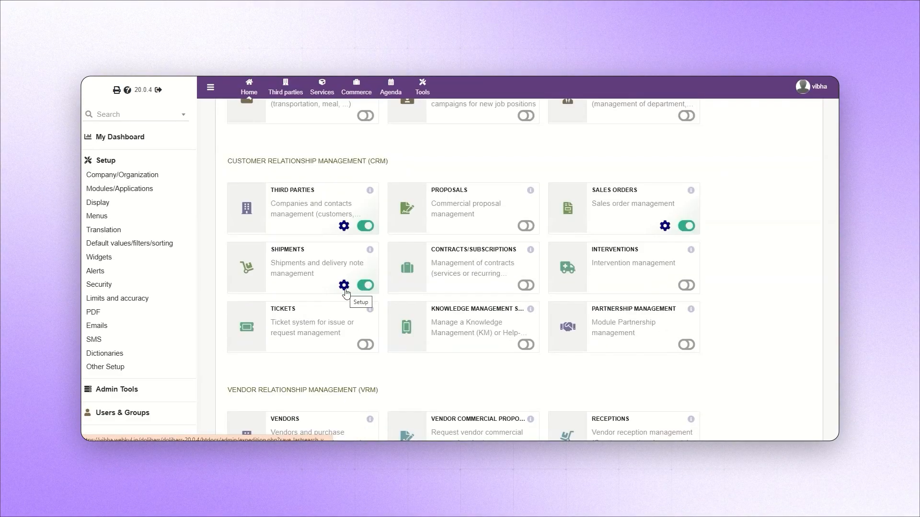
# Enable the Invoices module among the financial modules and the Products and Stocks modules under Product Management
pyautogui.scroll(-7, 366, 293)
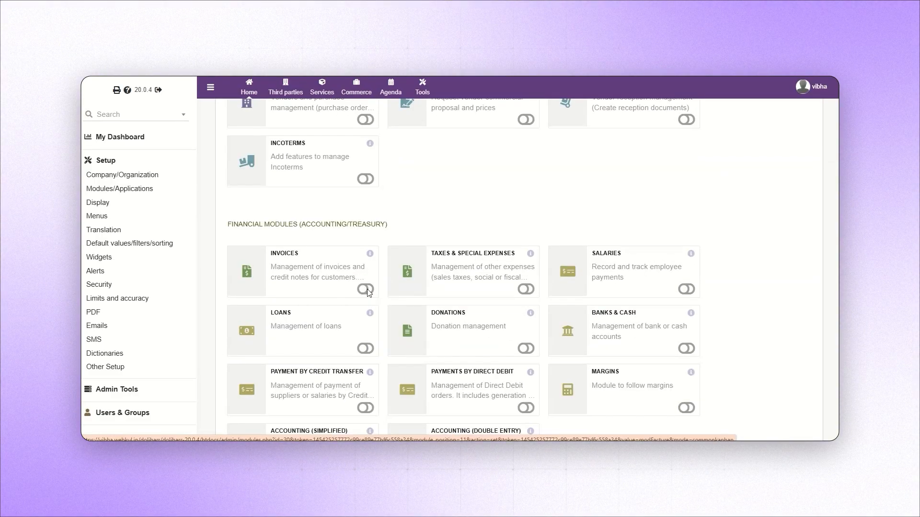
pyautogui.click(366, 290)
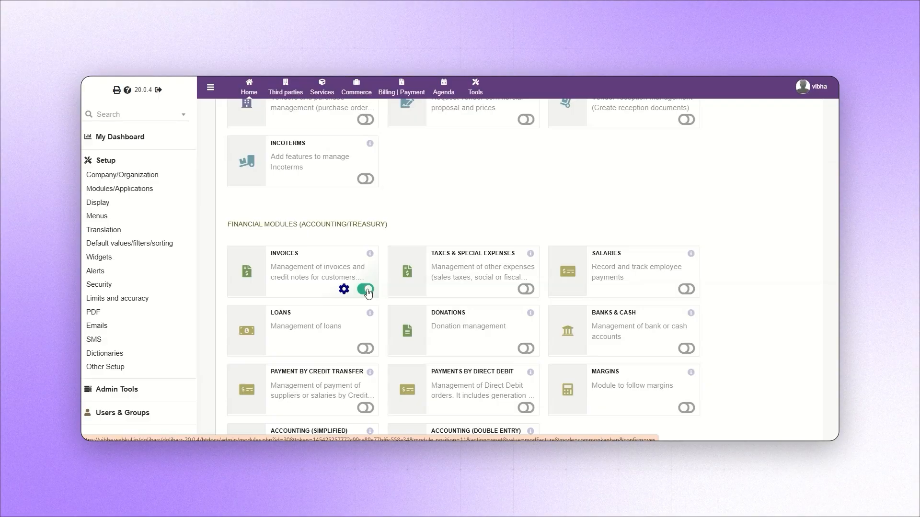
pyautogui.scroll(-1, 367, 293)
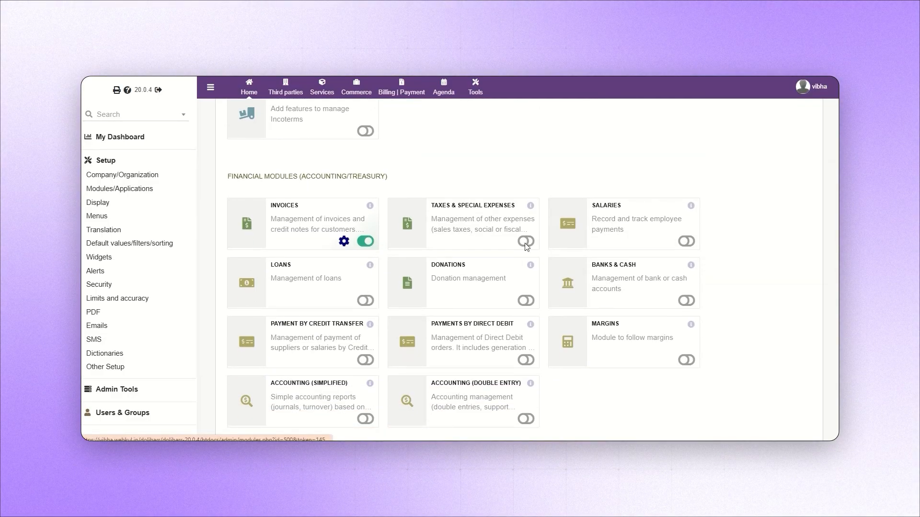
pyautogui.scroll(-6, 525, 244)
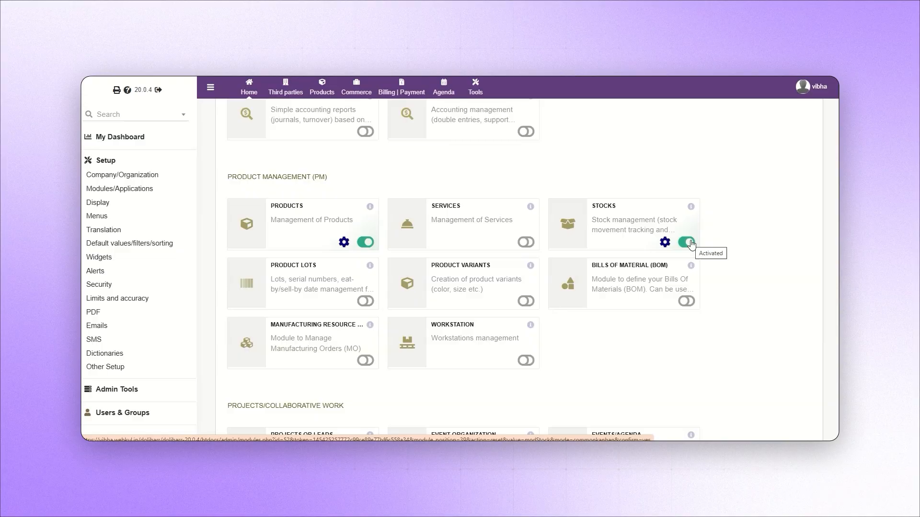
# Configure the Stocks module to decrease real stocks on validation of sales order
pyautogui.click(666, 242)
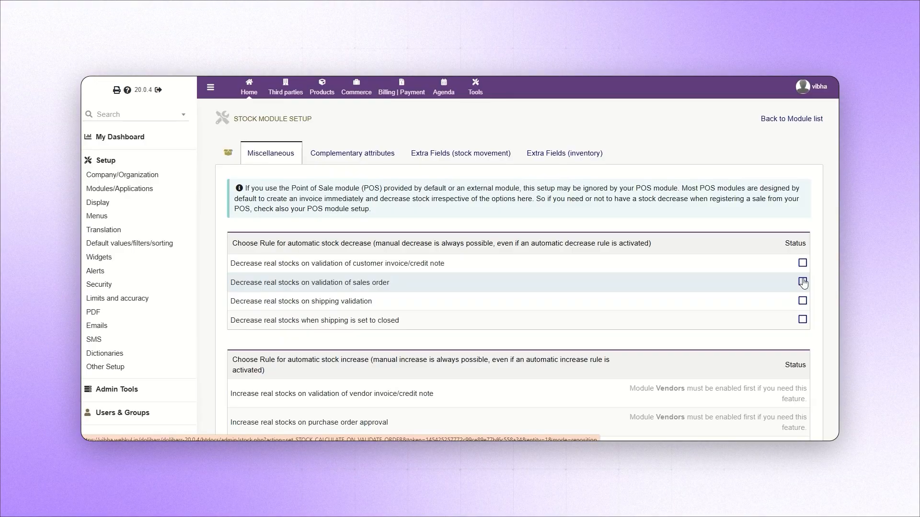
pyautogui.click(803, 283)
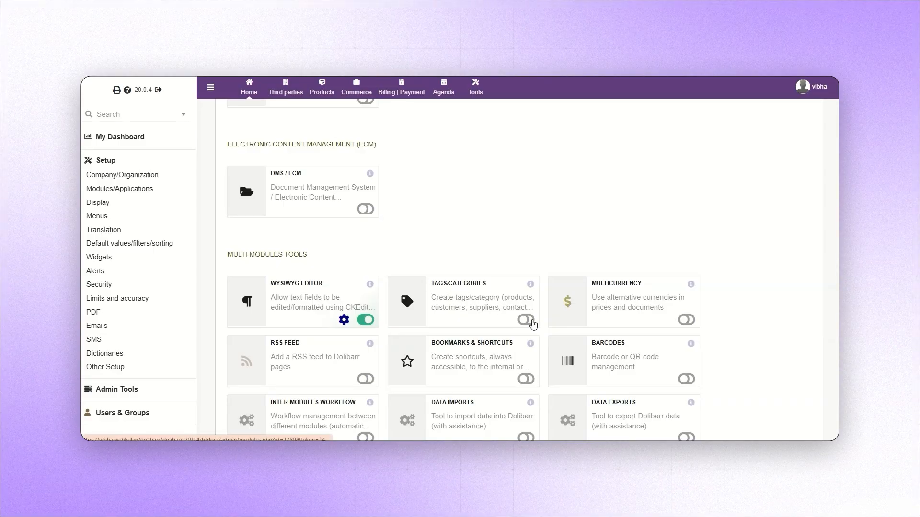
# Enable the Tags/Categories, Multicurrency, Data Imports and Data Exports modules under Multi-Modules Tools
pyautogui.click(526, 320)
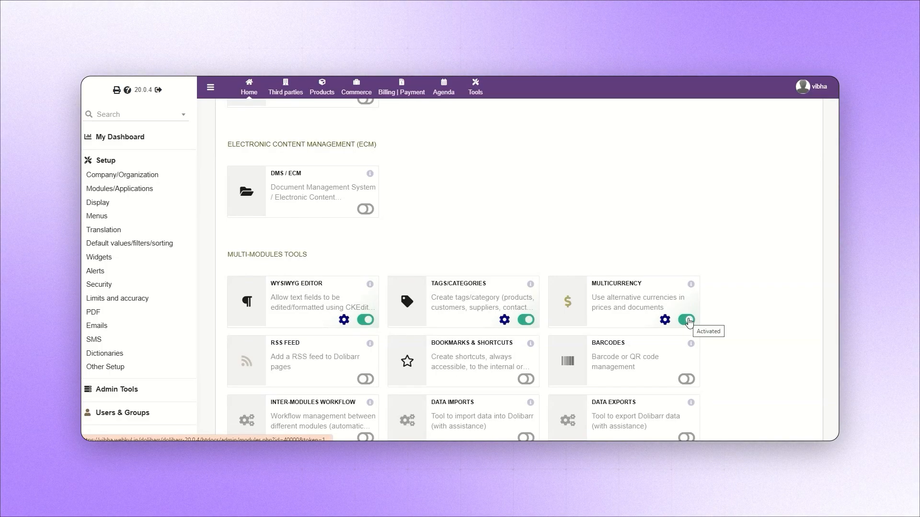
pyautogui.scroll(-2, 532, 351)
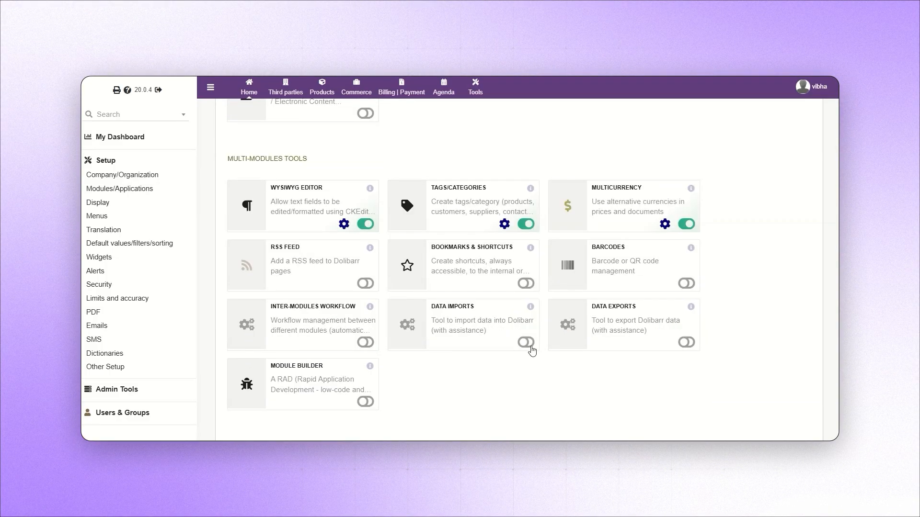
pyautogui.click(526, 342)
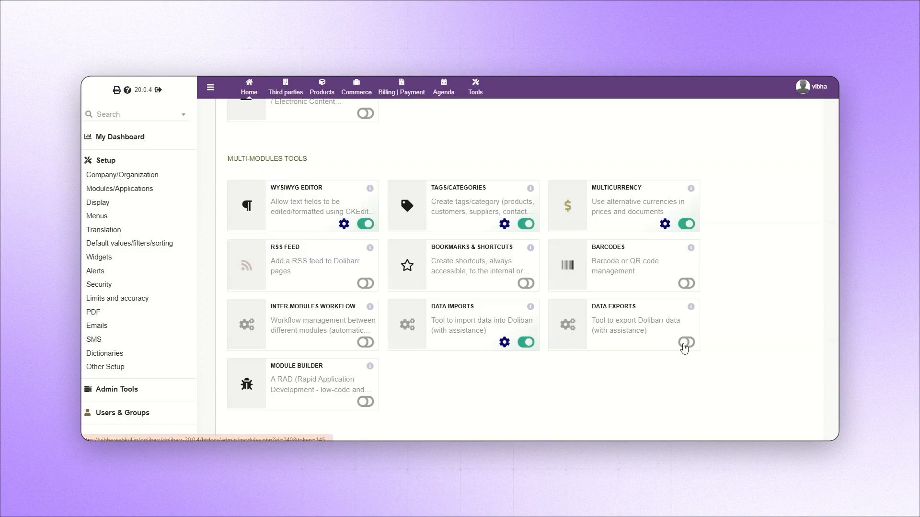
pyautogui.click(685, 343)
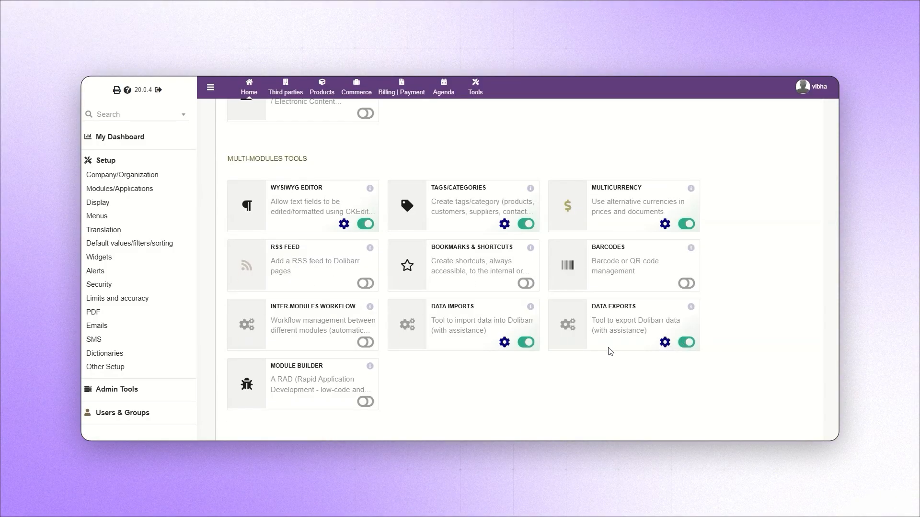
# Enable the API / Web Services (REST) module and open its setup to examine the URL for getting an API token
pyautogui.scroll(-5, 608, 349)
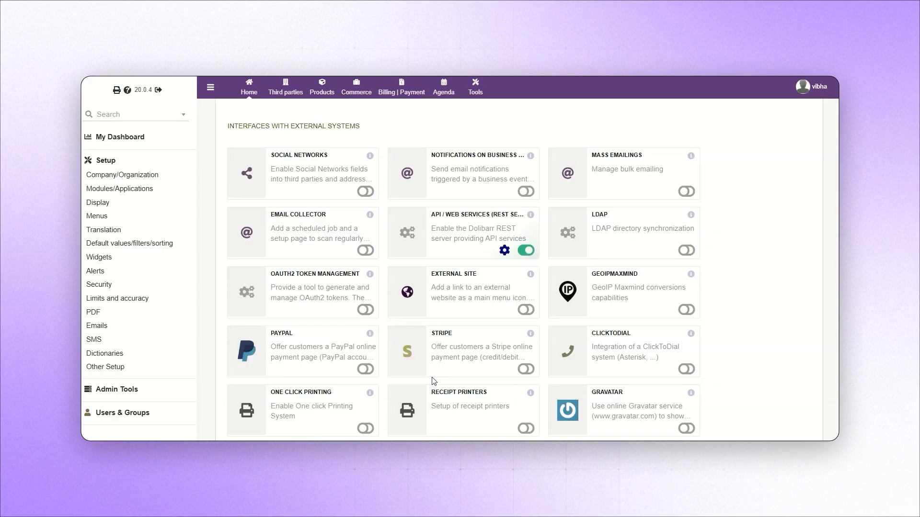
pyautogui.click(504, 251)
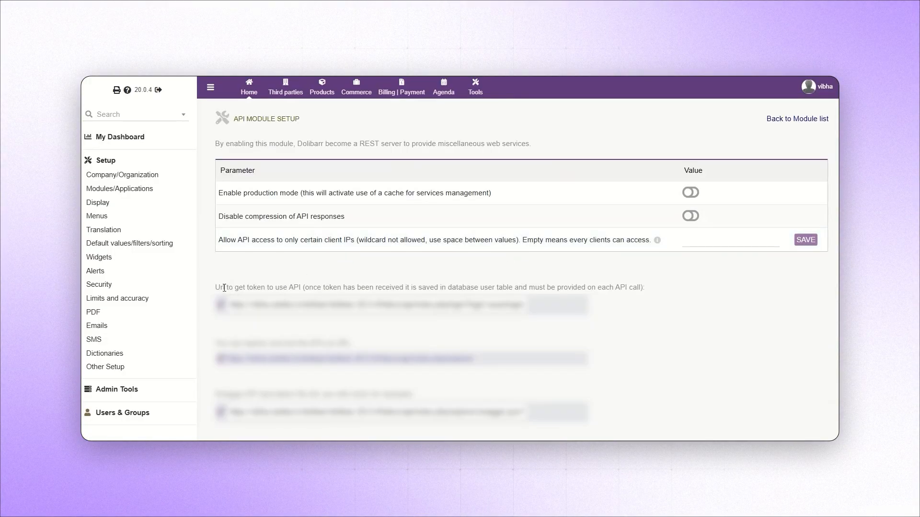
pyautogui.moveTo(224, 288); pyautogui.dragTo(647, 288)
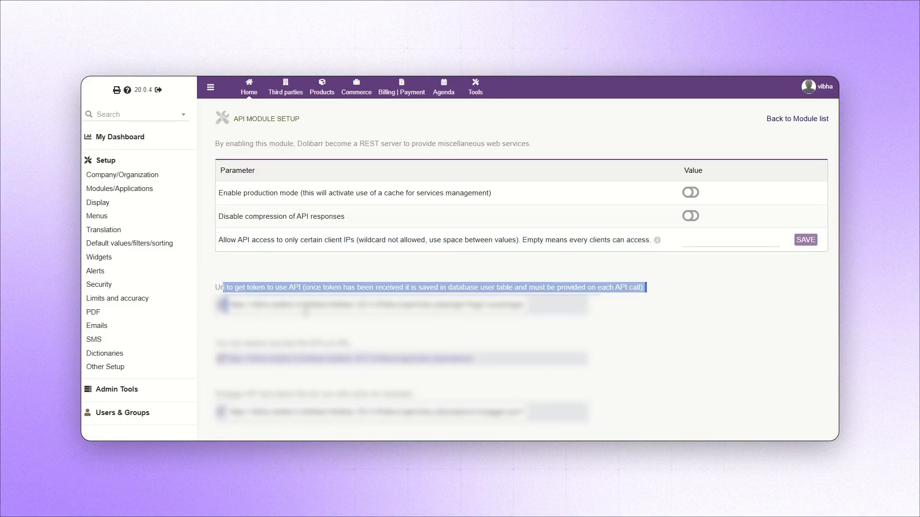
pyautogui.click(306, 308)
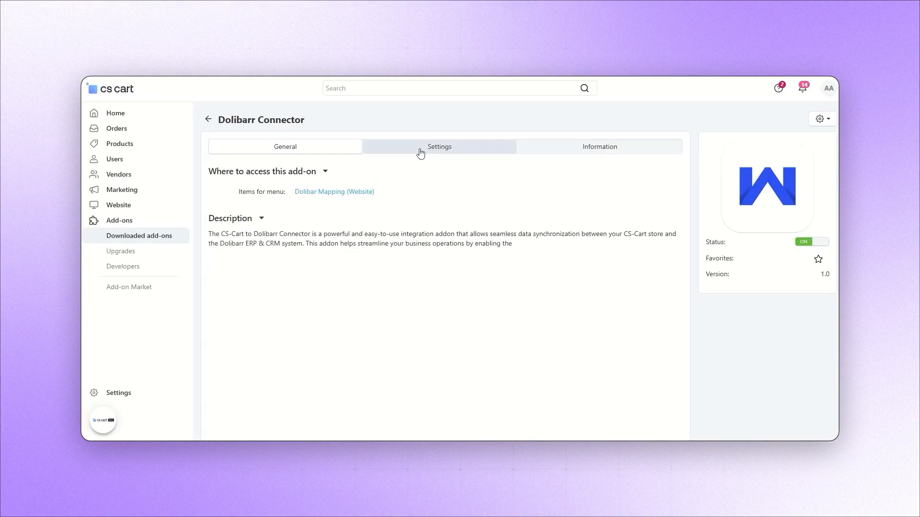
# Switch to CS-Cart and paste the API key and the host URL into the Dolibarr Connector add-on's configuration settings
pyautogui.click(421, 153)
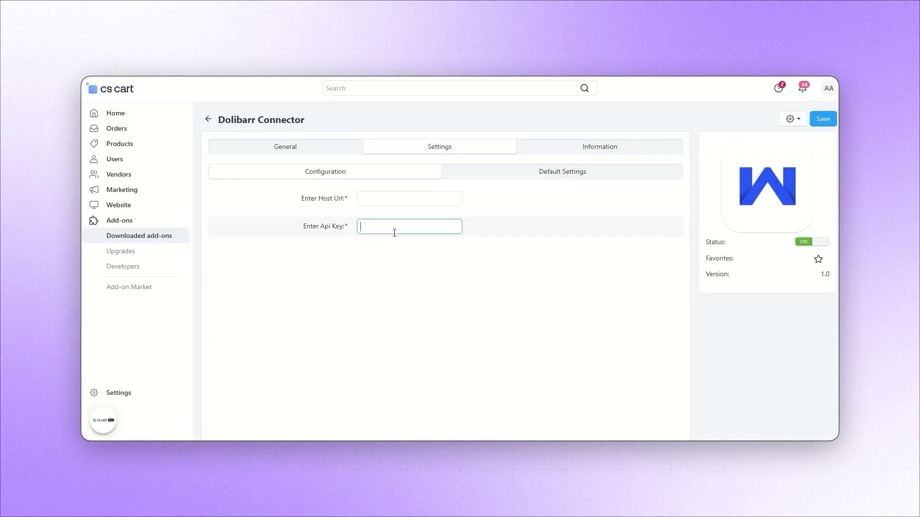
pyautogui.hotkey('ctrl', 'v')
pyautogui.click(366, 206)
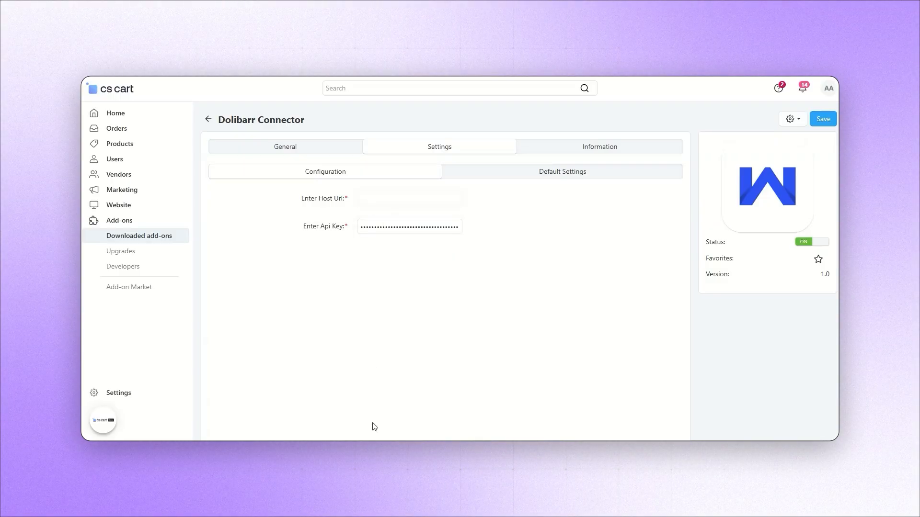
pyautogui.hotkey('ctrl', 'v')
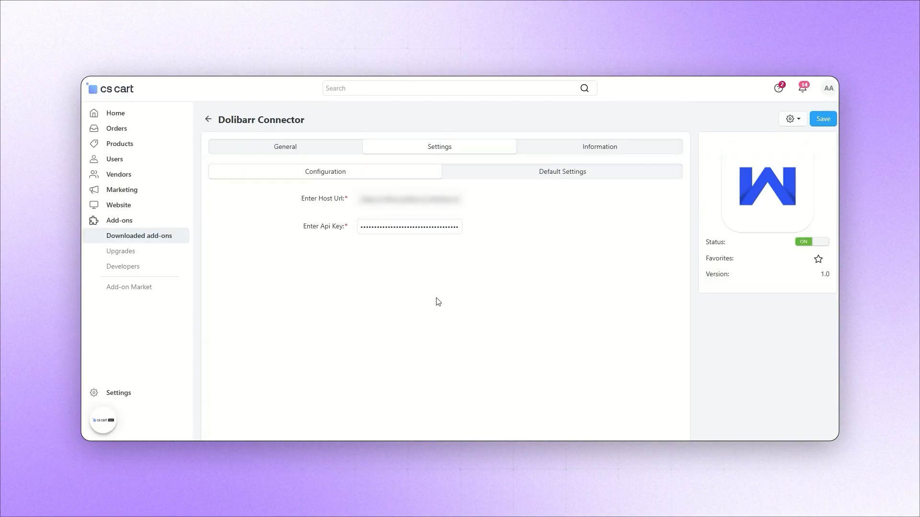
# Set the connector's default category to Electronics and default vendor to CS-Cart, and save the add-on settings
pyautogui.click(497, 180)
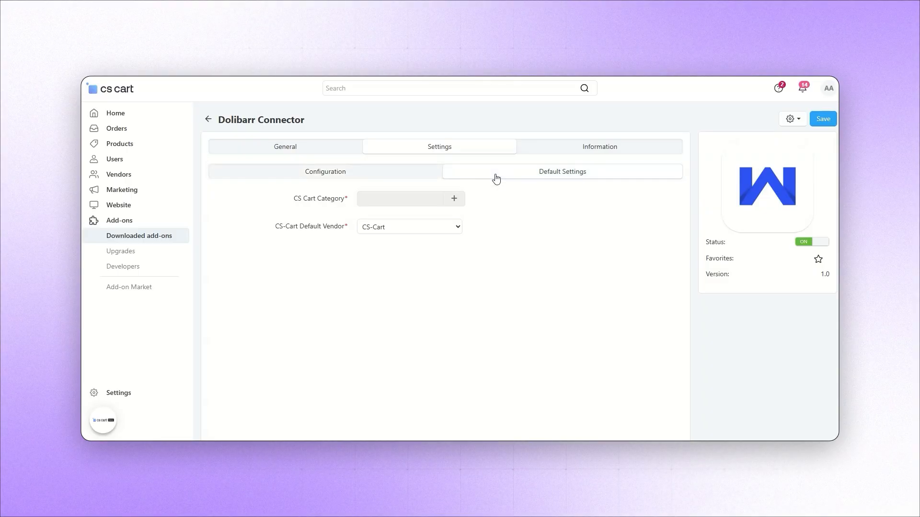
pyautogui.click(458, 199)
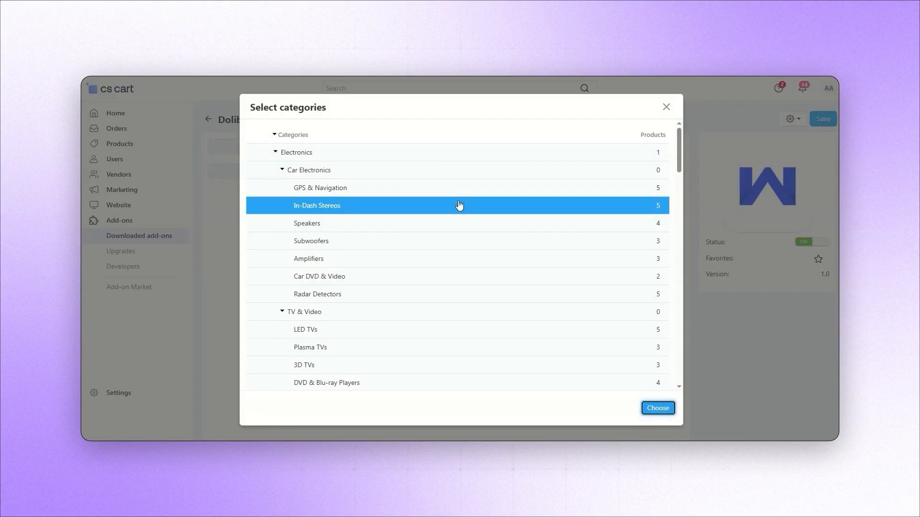
pyautogui.click(355, 160)
pyautogui.click(659, 409)
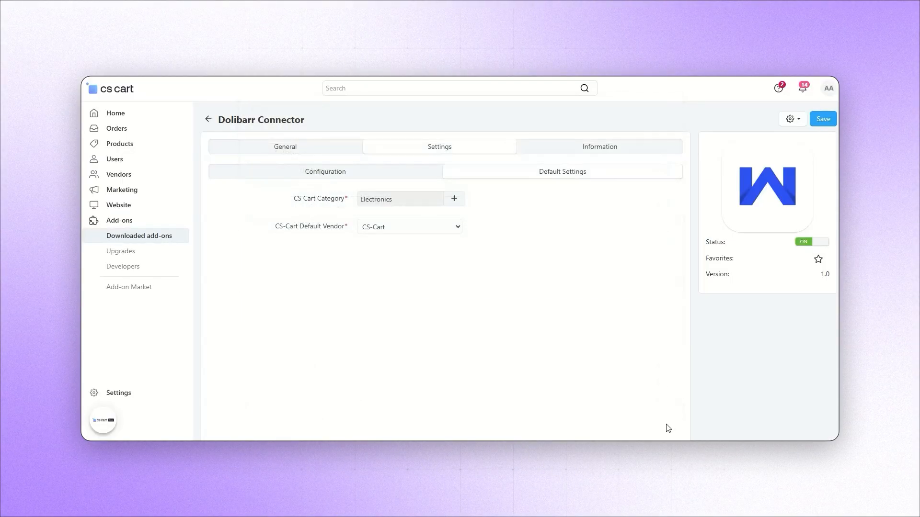
pyautogui.click(426, 228)
pyautogui.click(426, 229)
pyautogui.click(820, 124)
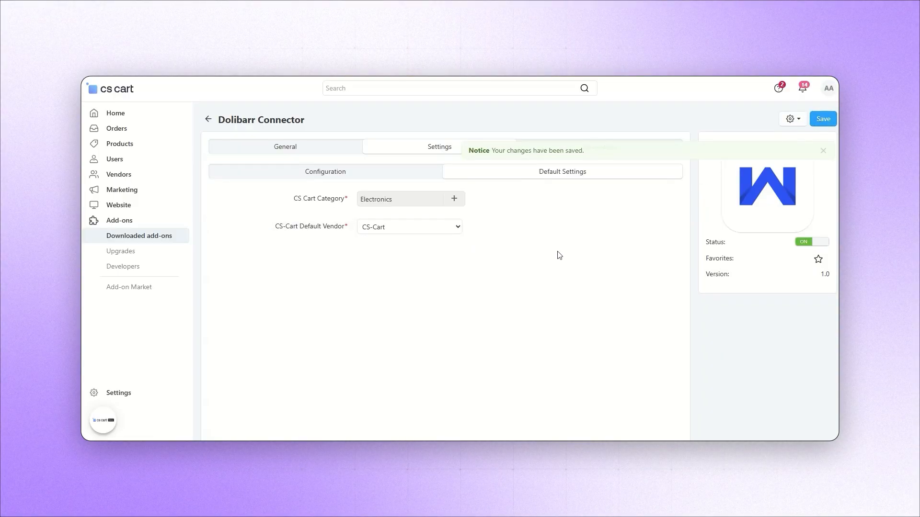
# Add a mapping row for the CS-Cart category Electronics on the Dolibarr to CS Cart Mapping page and open its Dolibarr default category choices
pyautogui.click(118, 205)
pyautogui.click(154, 269)
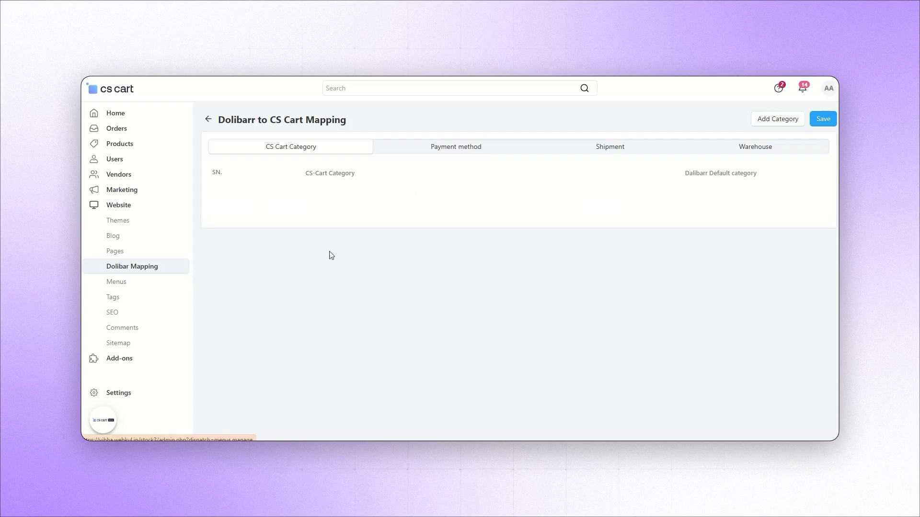
pyautogui.click(784, 118)
pyautogui.click(507, 124)
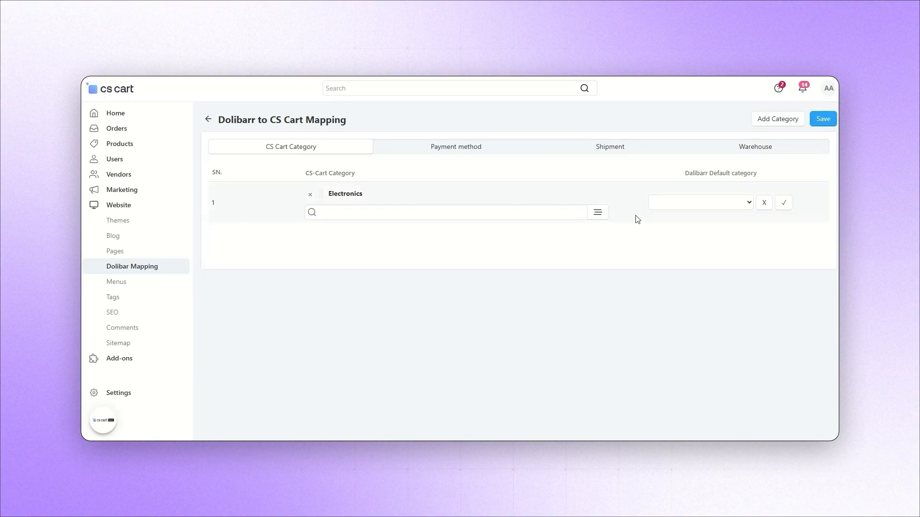
pyautogui.click(712, 201)
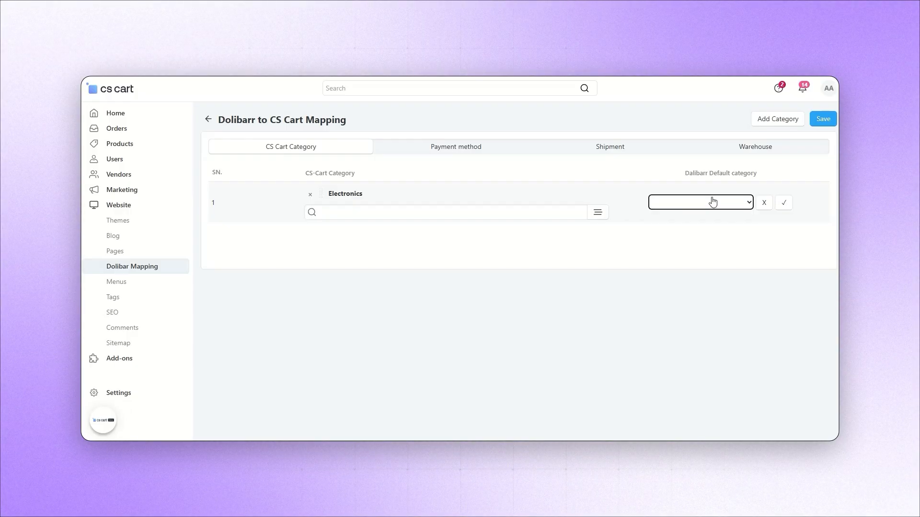
pyautogui.press('Down')
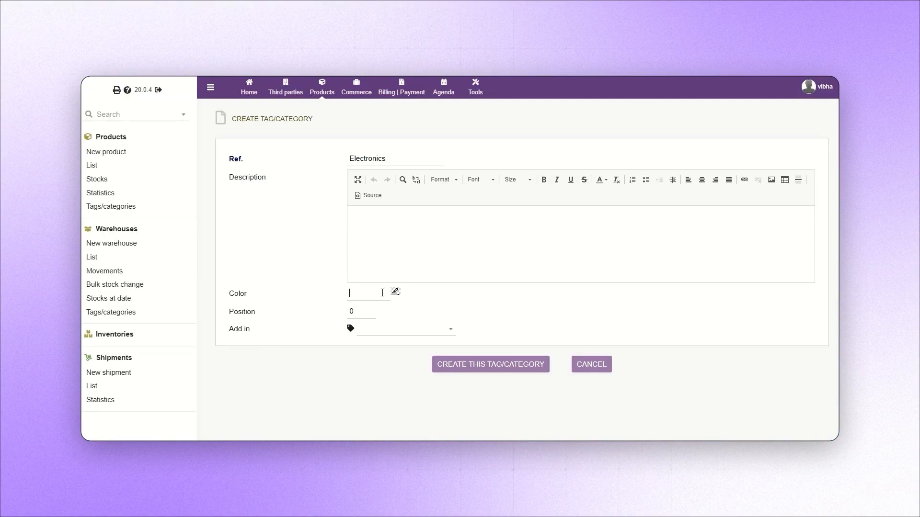
# Switch to Dolibarr, set the color of the new Electronics category to 3dce83, and start editing its position
pyautogui.click(395, 292)
pyautogui.click(557, 234)
pyautogui.click(565, 166)
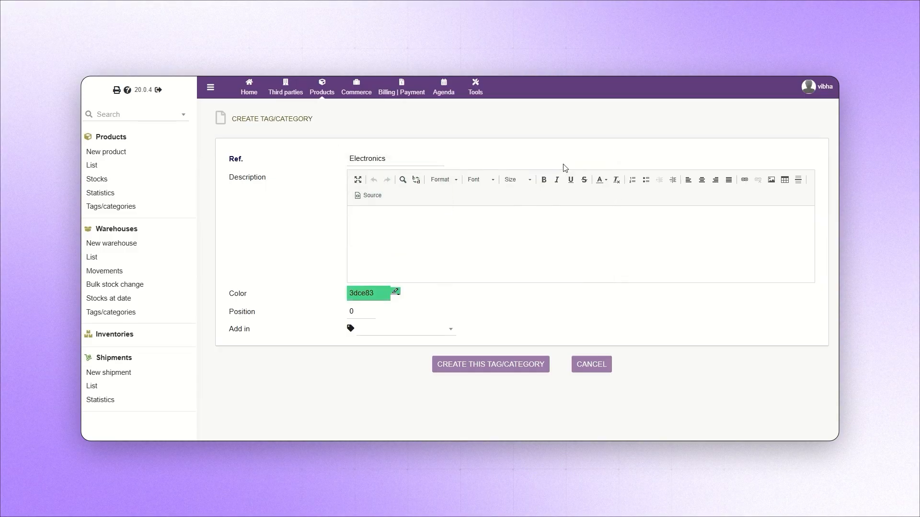
pyautogui.doubleClick(349, 312)
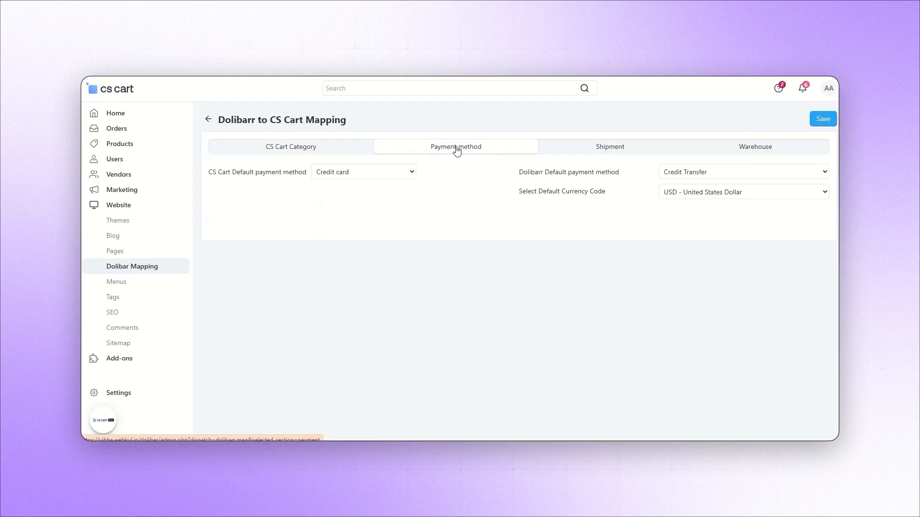
# Switch to CS-Cart, map the default payment method Credit card to Dolibarr's Credit card with USD - United States Dollar as currency, and save
pyautogui.click(406, 172)
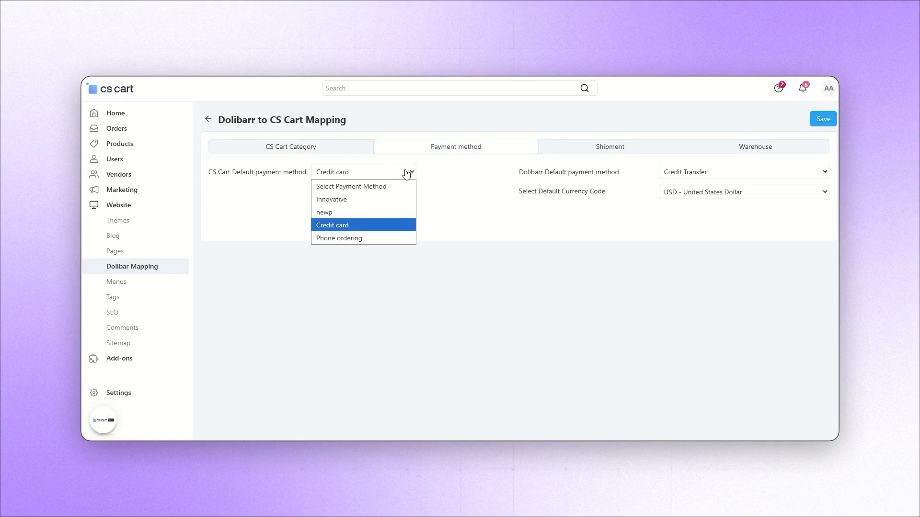
pyautogui.click(406, 173)
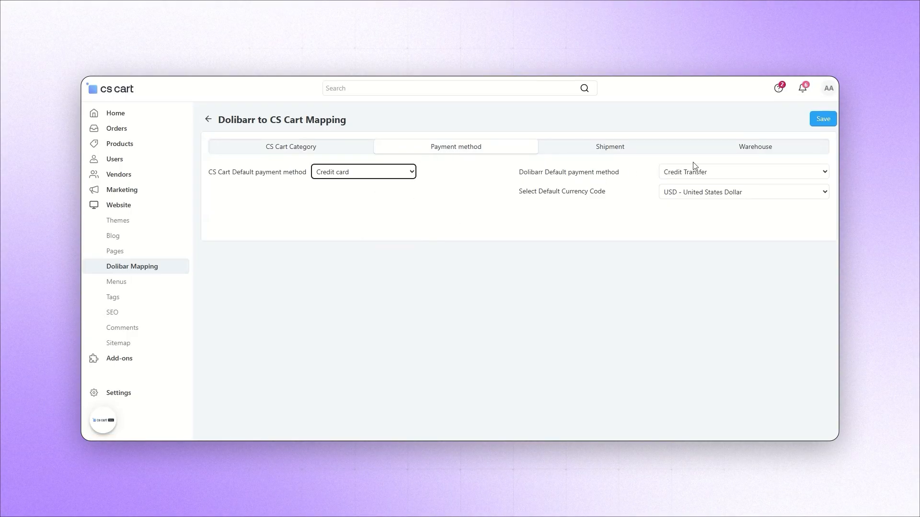
pyautogui.click(726, 174)
pyautogui.click(671, 199)
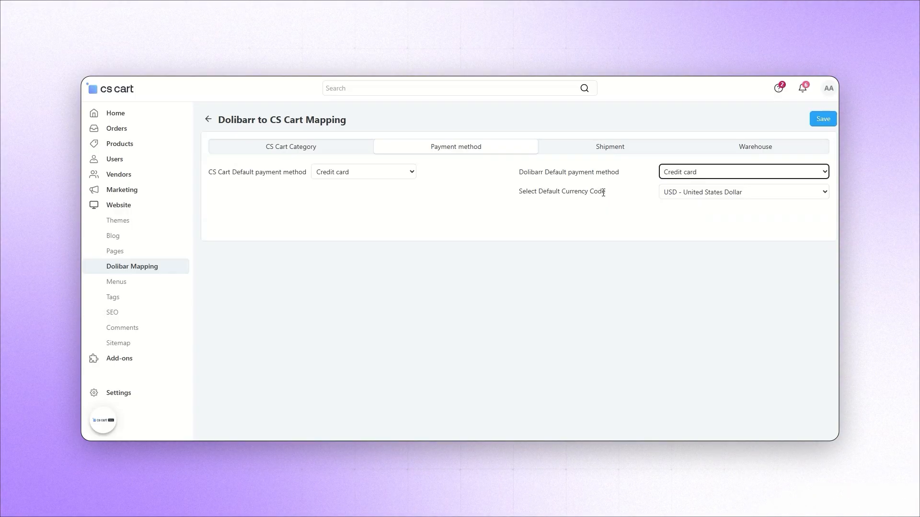
pyautogui.click(684, 191)
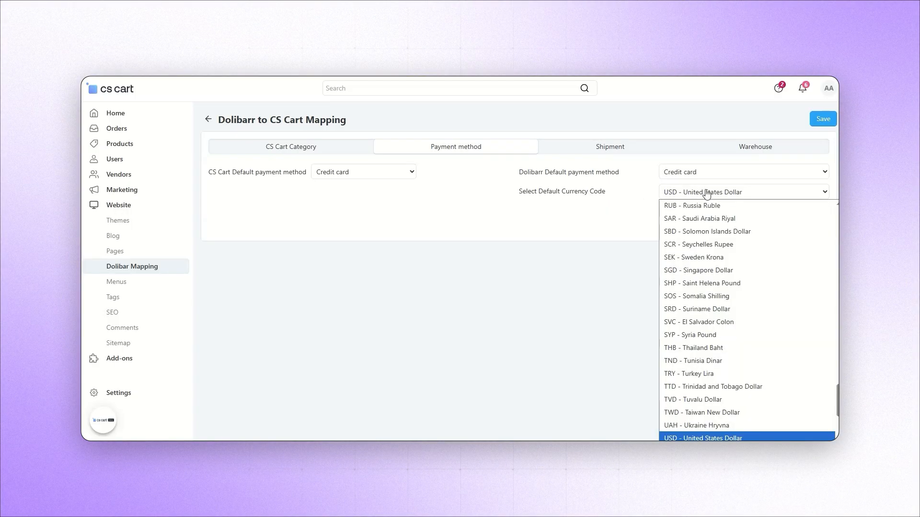
pyautogui.click(729, 437)
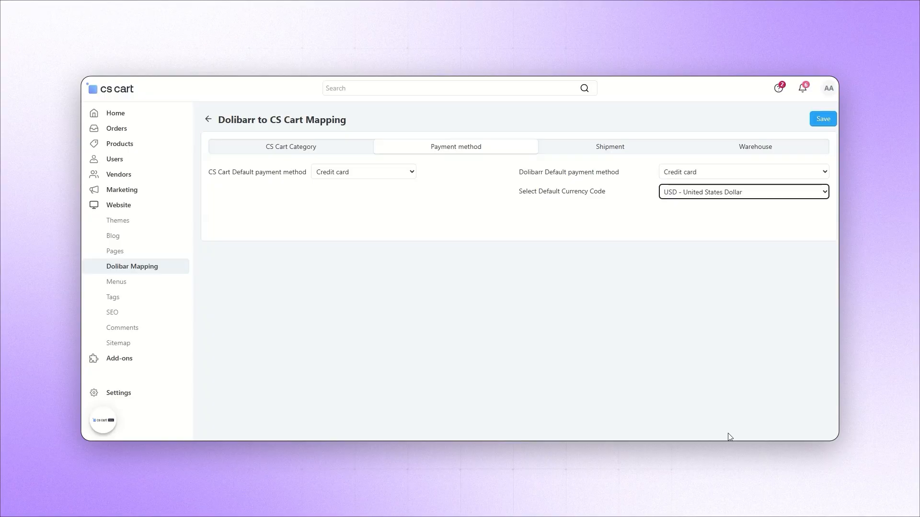
pyautogui.click(823, 119)
# Map the CS-Cart default shipment Custom shipping method to the Dolibarr default shipment In-Store Collection
pyautogui.click(610, 146)
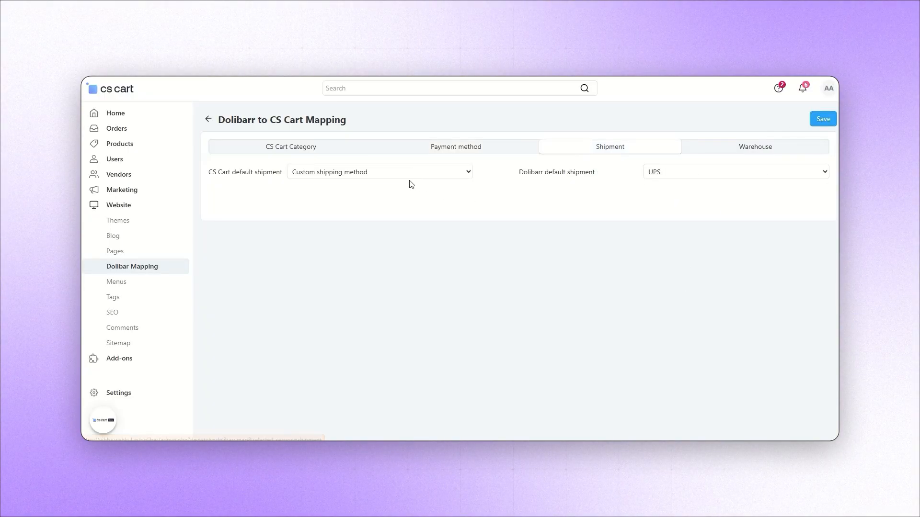
pyautogui.click(399, 177)
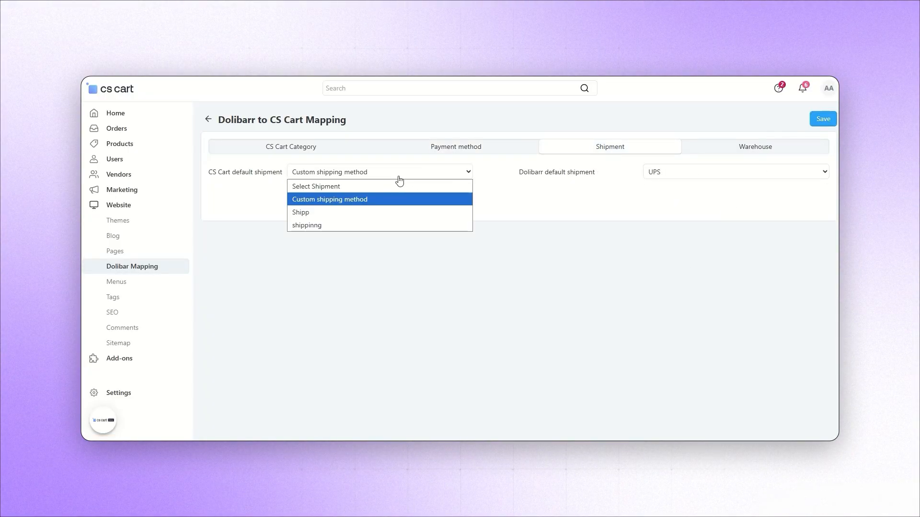
pyautogui.click(341, 200)
pyautogui.click(670, 173)
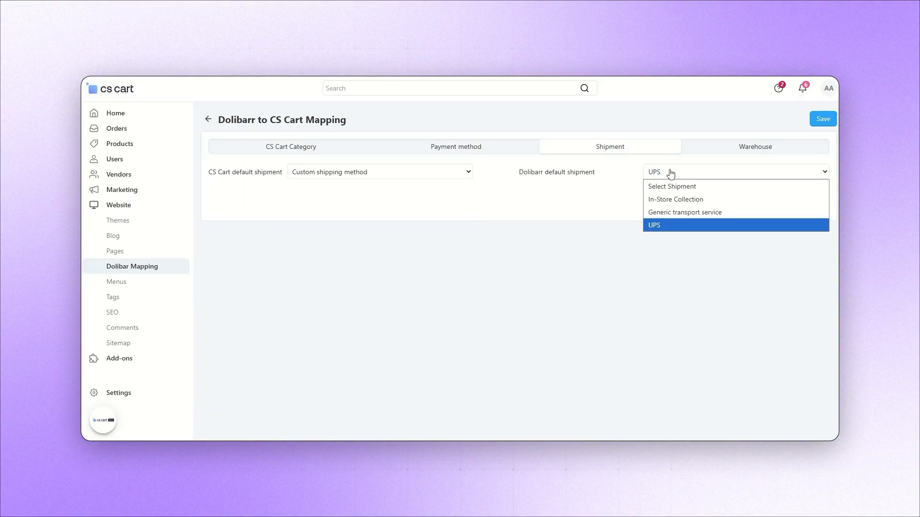
pyautogui.click(671, 199)
# Set the default CS-Cart warehouse to Noida and the default Dolibarr warehouse to Gurgoan, and save the mapping
pyautogui.click(747, 146)
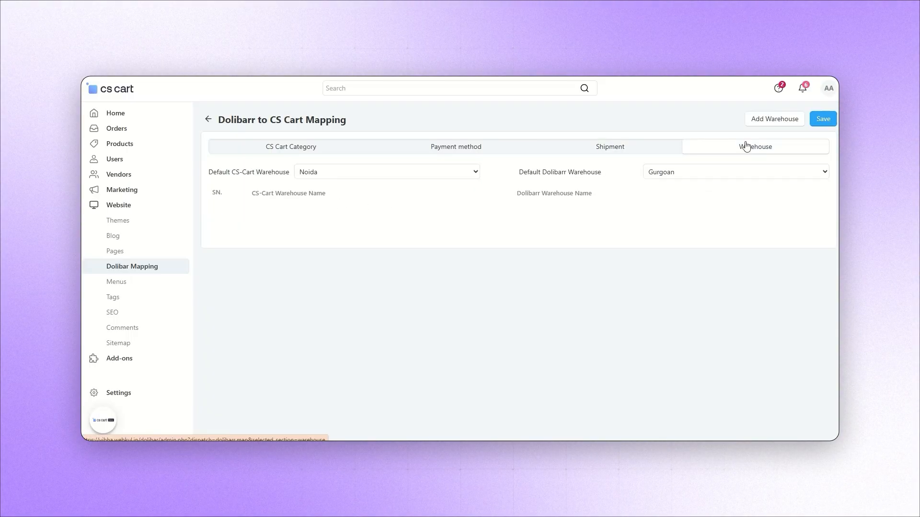
pyautogui.click(353, 174)
pyautogui.click(353, 249)
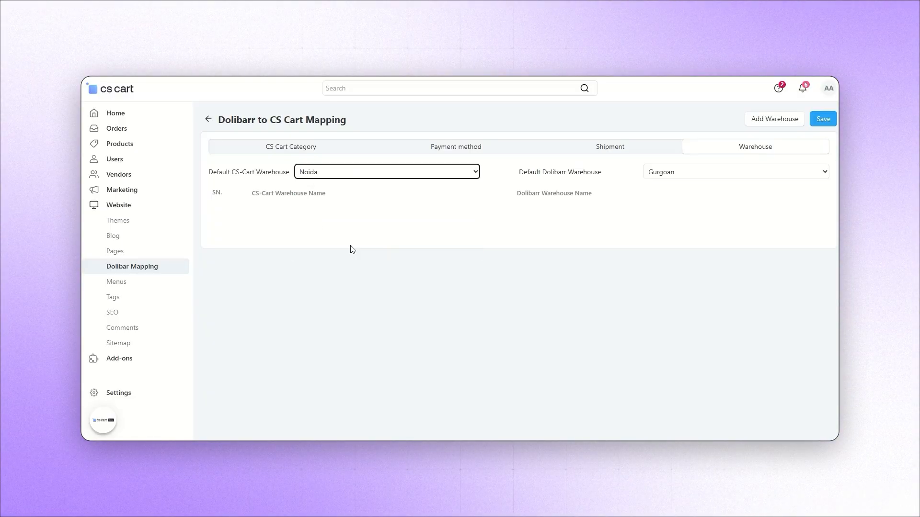
pyautogui.click(671, 179)
pyautogui.click(683, 239)
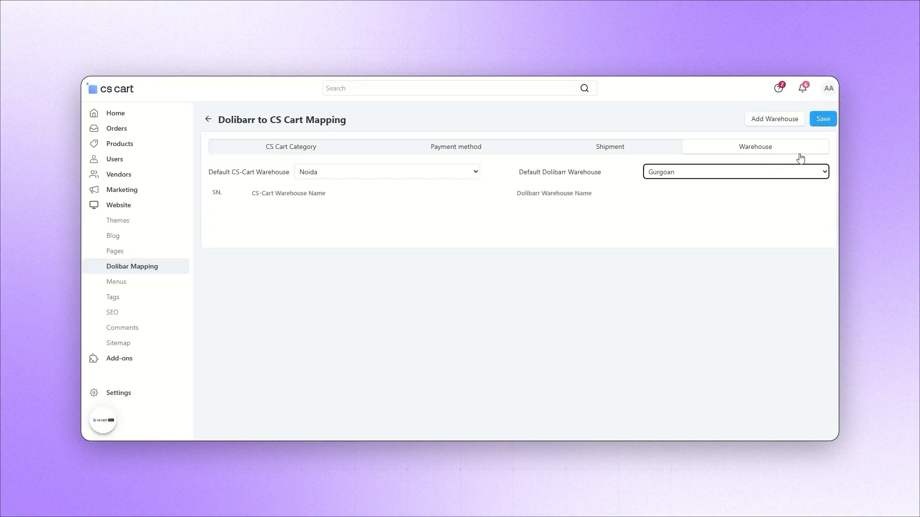
pyautogui.click(824, 119)
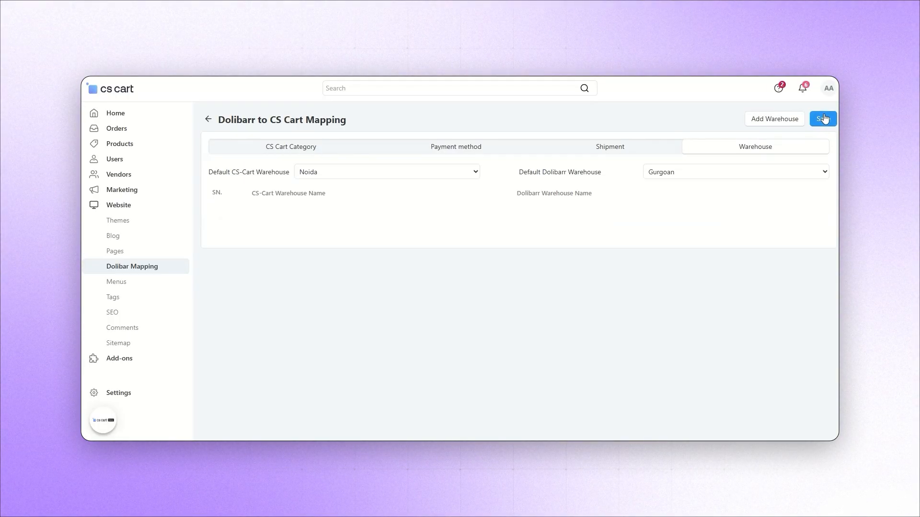
# Create the product Nokia 5g in the Nokia category with price 300 and an image, and filter Dolibarr's product list by the Nokia tag
pyautogui.click(133, 145)
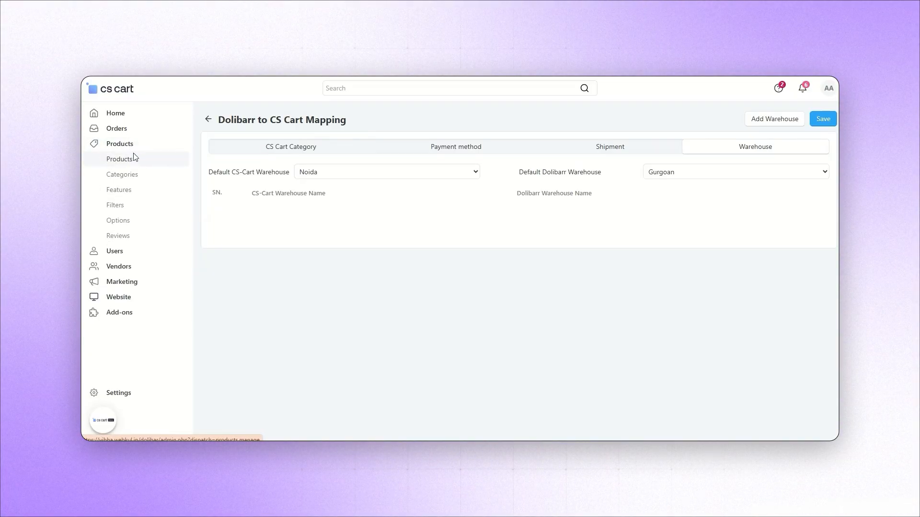
pyautogui.click(135, 158)
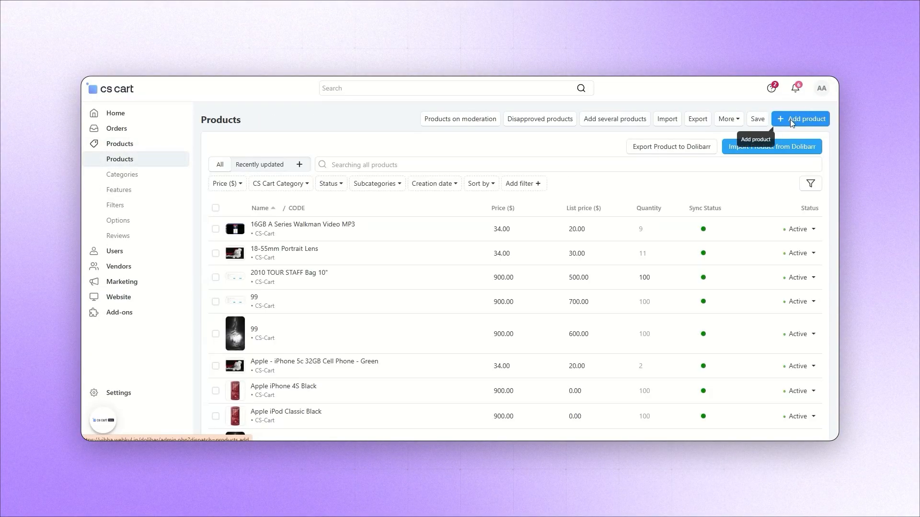
pyautogui.click(790, 119)
pyautogui.click(327, 268)
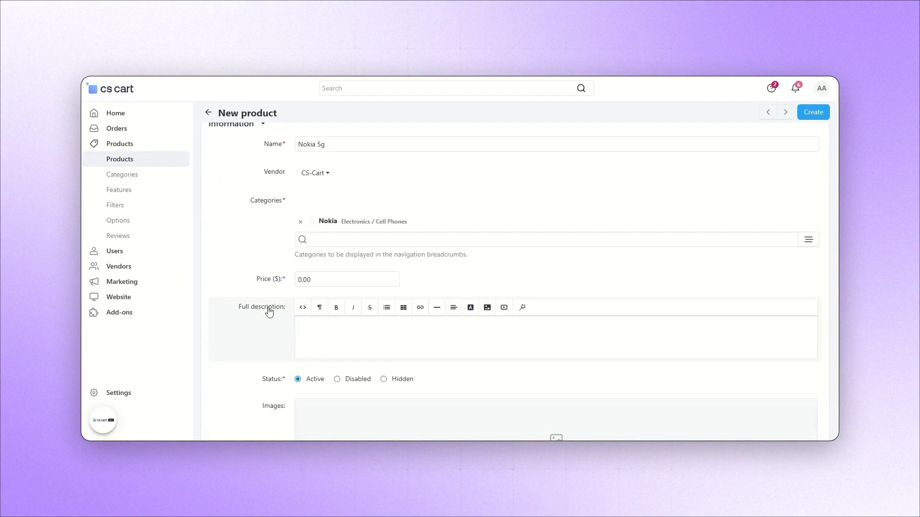
pyautogui.click(306, 278)
pyautogui.write('300')
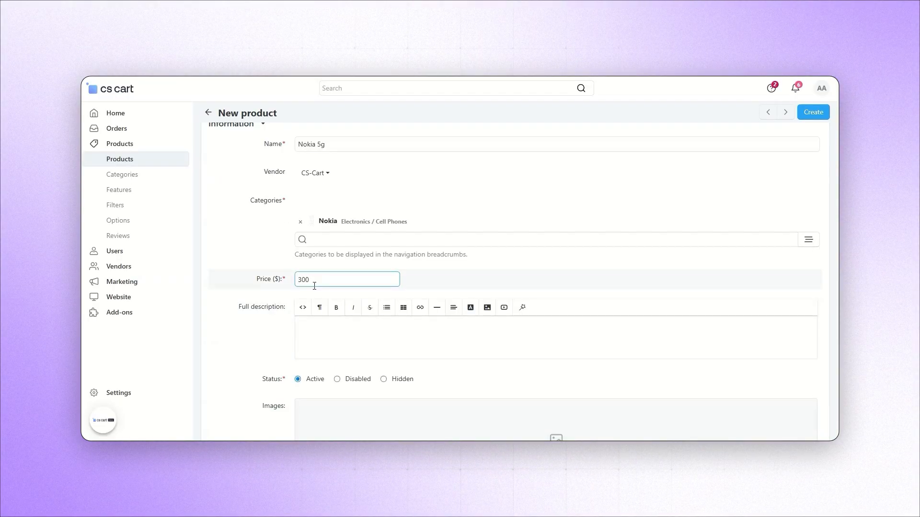
pyautogui.scroll(-2, 315, 286)
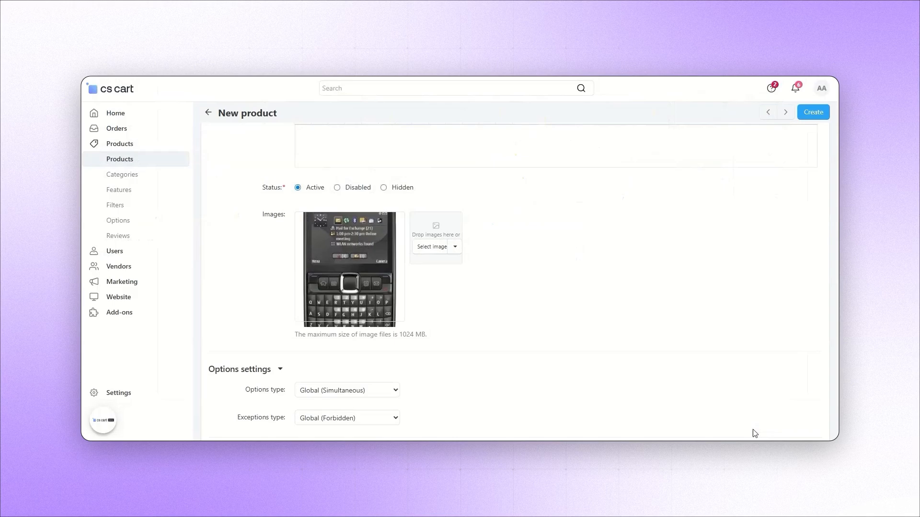
pyautogui.click(818, 112)
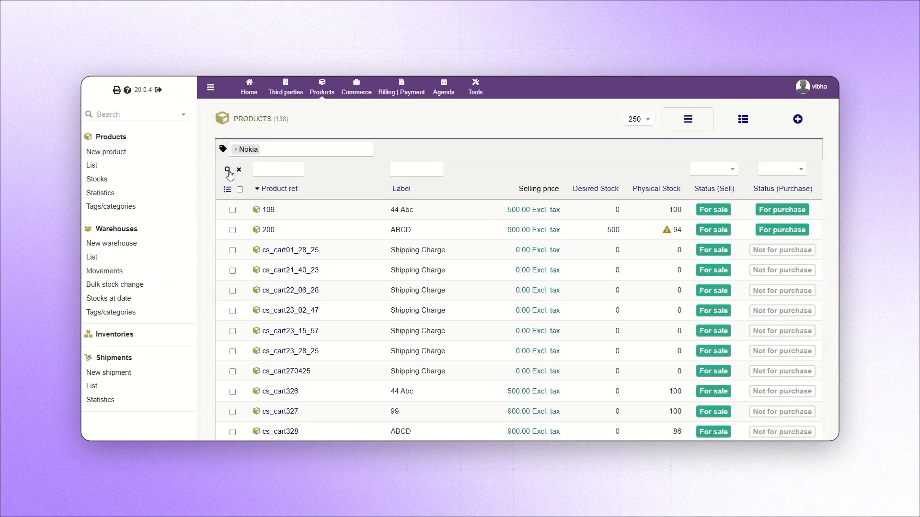
pyautogui.click(227, 170)
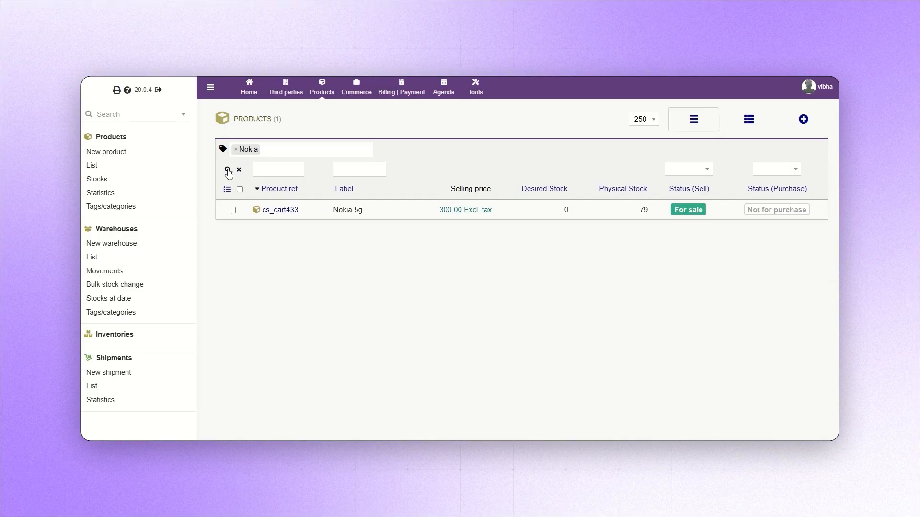
# Start a new Dolibarr product with reference nokia 4g, label Nokia and description "Nokia mobile phone"
pyautogui.click(105, 152)
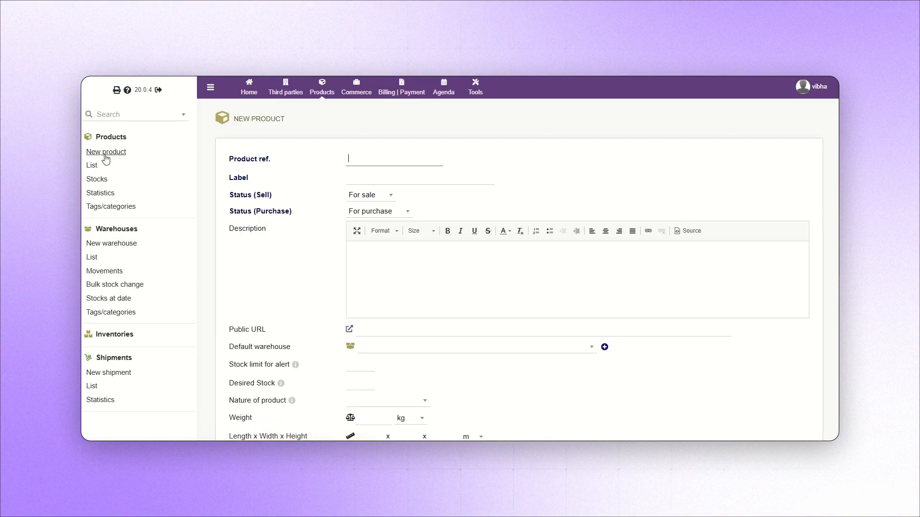
pyautogui.write('nokia 4g')
pyautogui.click(375, 178)
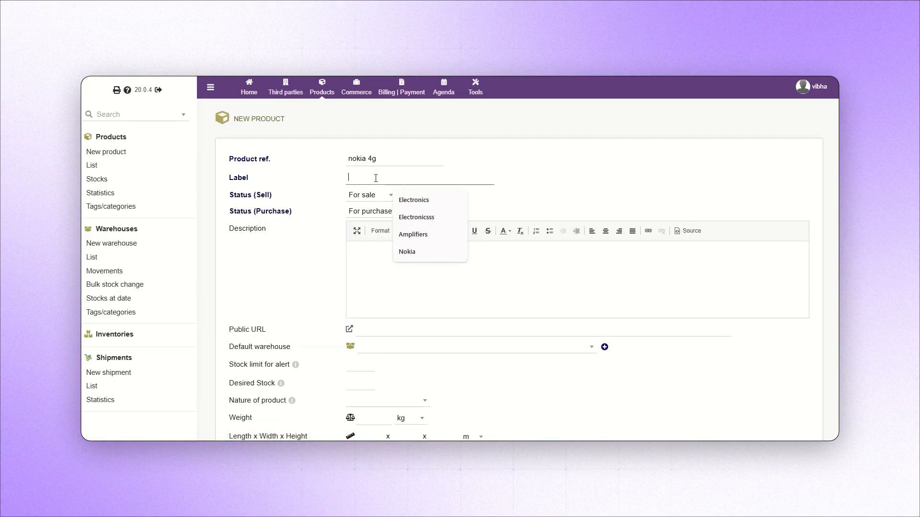
pyautogui.click(408, 251)
pyautogui.click(452, 269)
pyautogui.write('Nokia mobile phone')
# Set the product's default warehouse to Gurgoan, stock alert 20, desired stock 90, nature Raw Material, weight 20 kg and dimensions 1 x 1 x 1 m
pyautogui.scroll(-1, 452, 288)
pyautogui.click(431, 299)
pyautogui.click(407, 379)
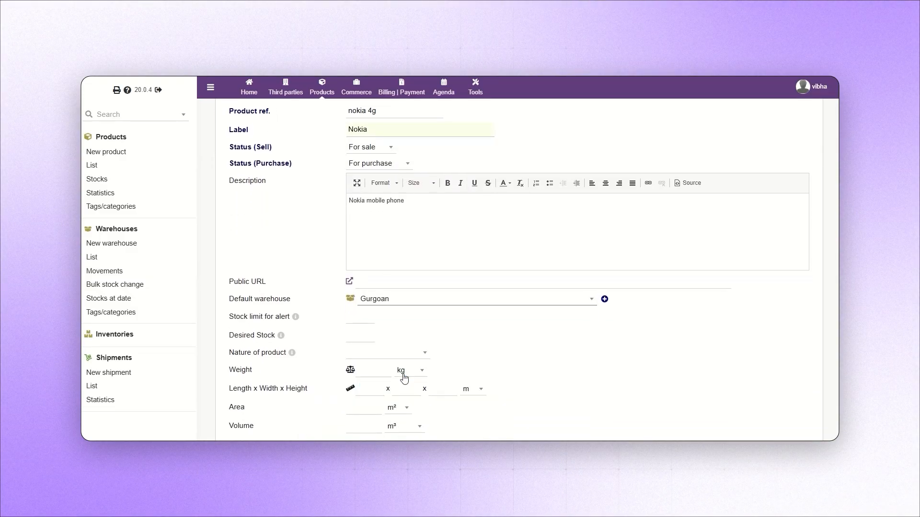
pyautogui.scroll(-2, 359, 224)
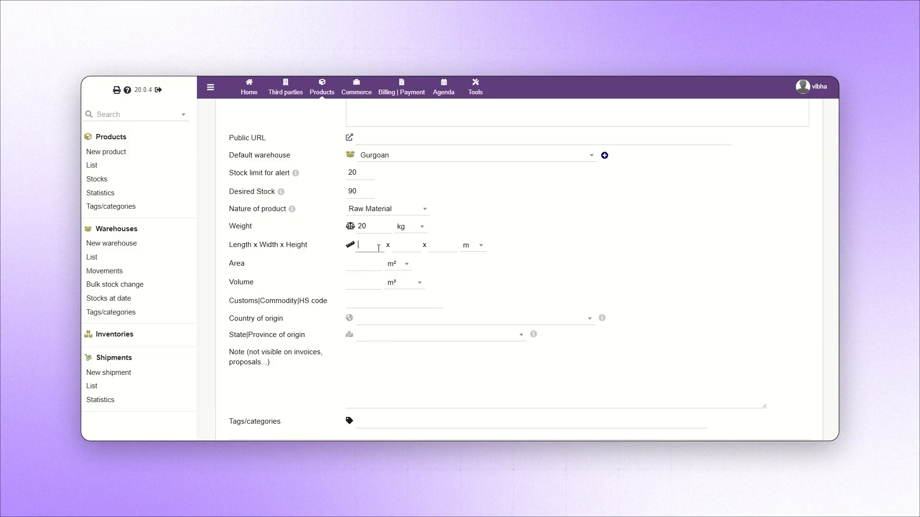
pyautogui.click(377, 247)
pyautogui.write('1')
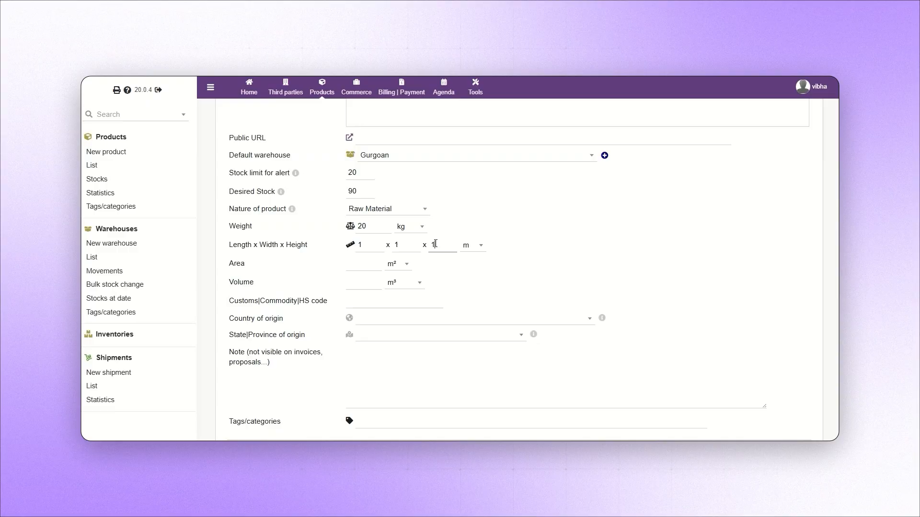
pyautogui.click(366, 263)
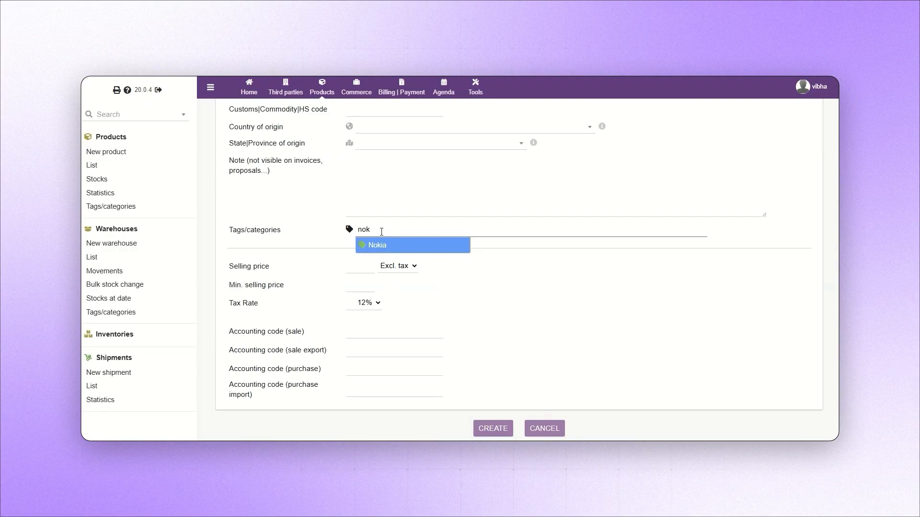
# Tag the product with the Nokia category, set its selling price to 800 excluding tax, and create it
pyautogui.click(382, 236)
pyautogui.scroll(-1, 382, 235)
pyautogui.click(352, 259)
pyautogui.write('800')
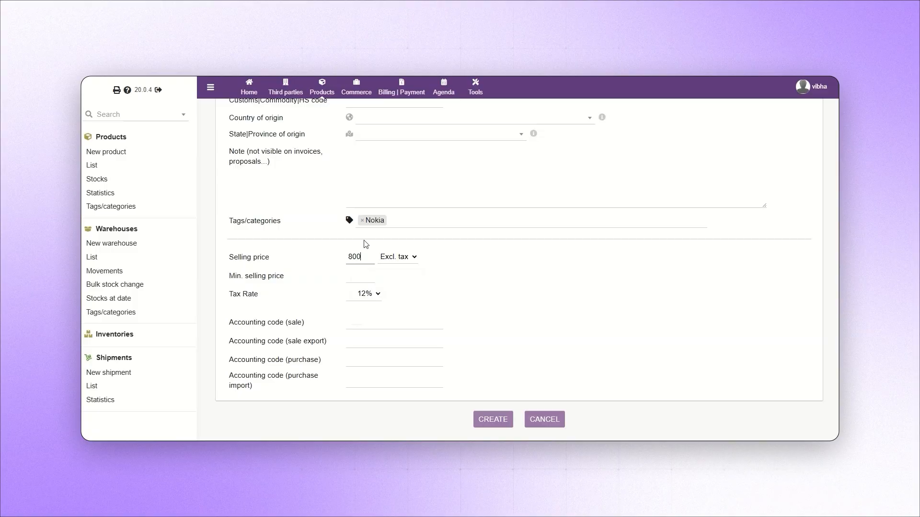
pyautogui.click(493, 420)
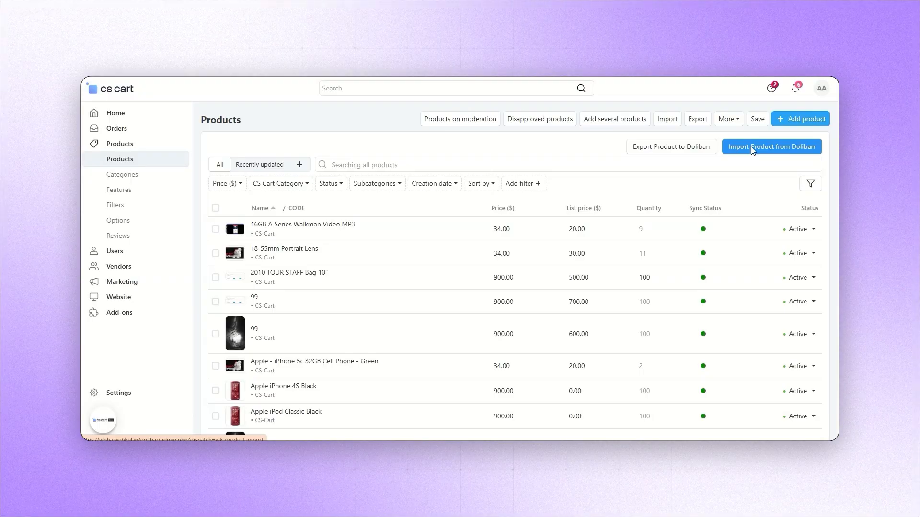
# Switch to CS-Cart, import the products from Dolibarr, and search the product list for nokia
pyautogui.click(751, 147)
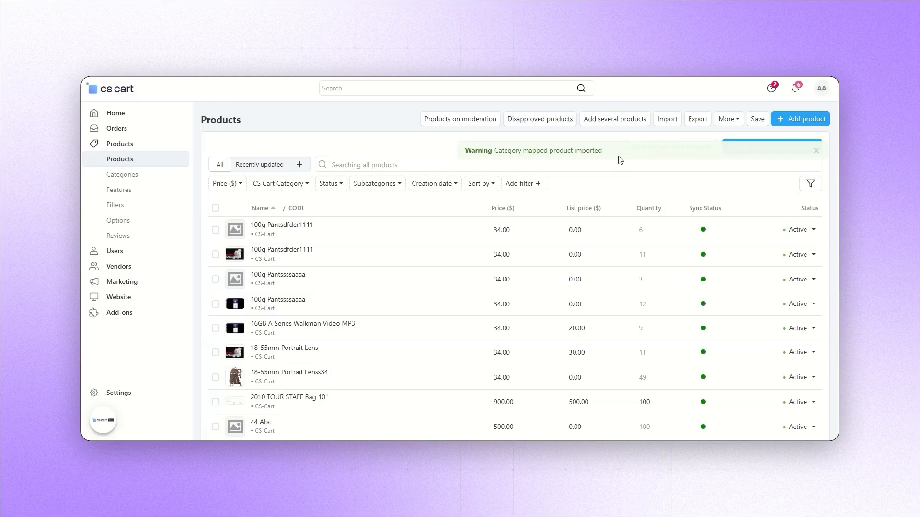
pyautogui.click(339, 163)
pyautogui.write('nokia')
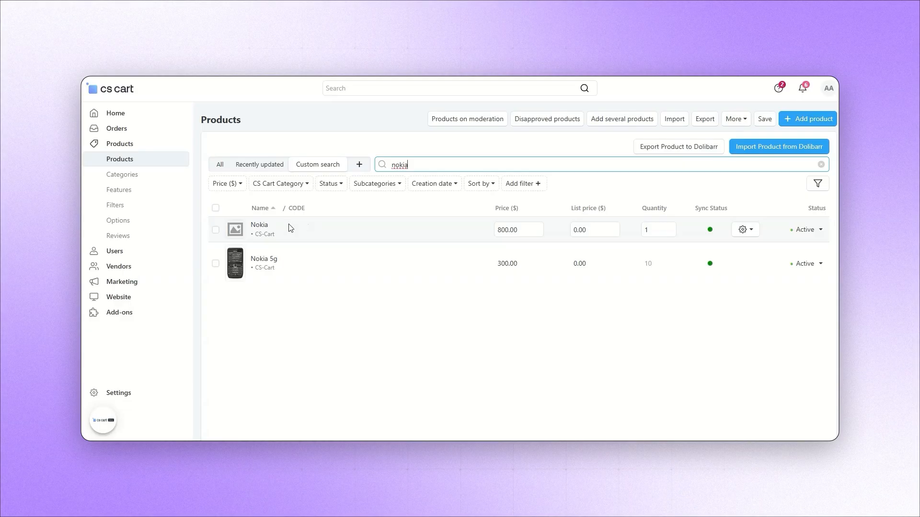
# Set the price of the Nokia 5g product to 900 and save it
pyautogui.moveTo(284, 228); pyautogui.dragTo(238, 224)
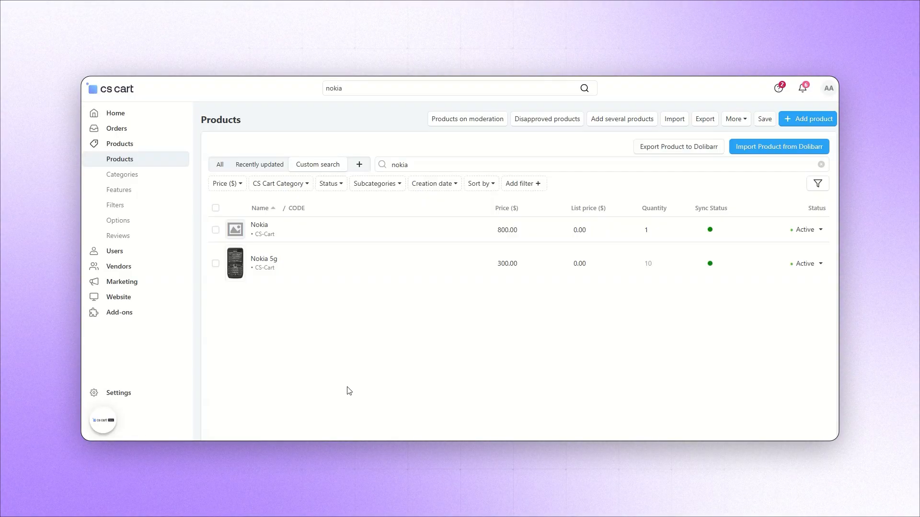
pyautogui.click(272, 265)
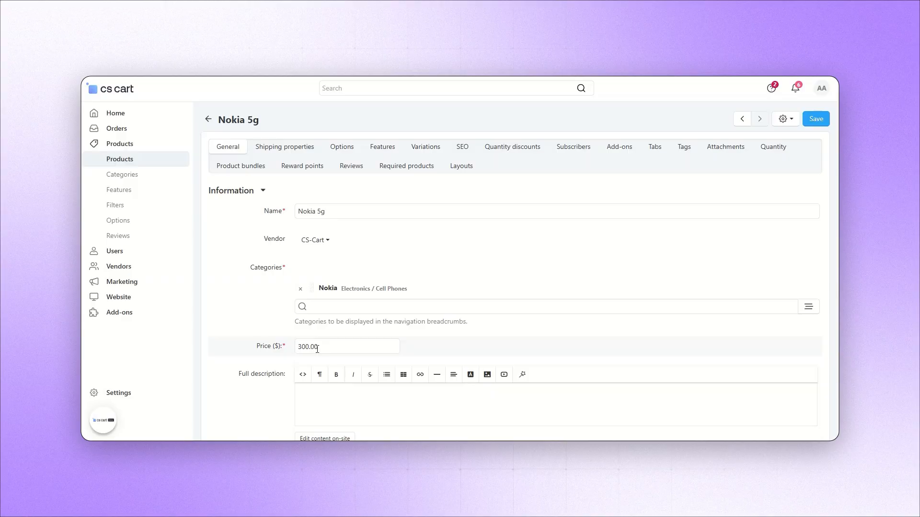
pyautogui.write('900')
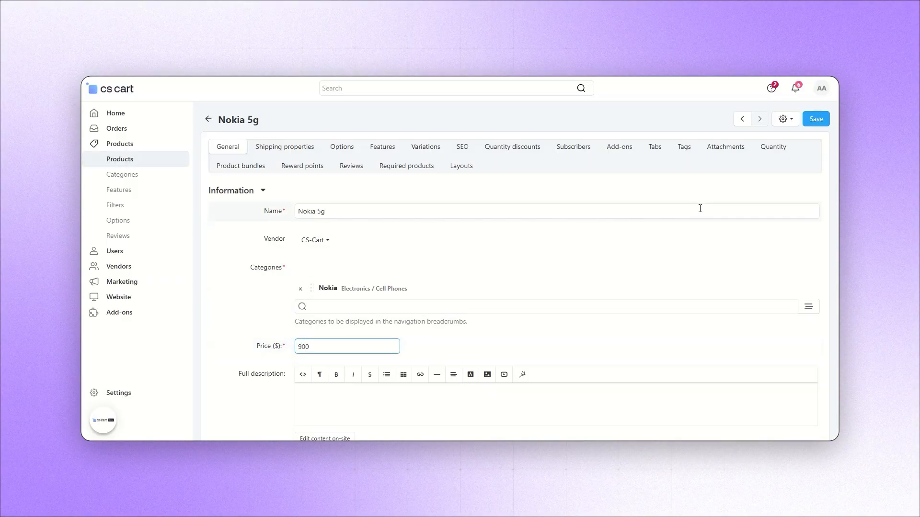
pyautogui.press('Return')
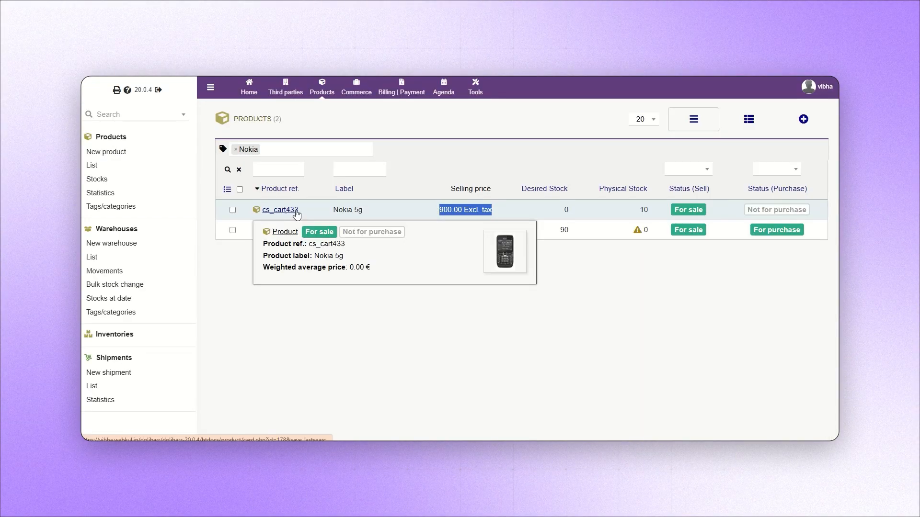
# Switch to Dolibarr, rename the Nokia 5g product as Nokia 6g and save it
pyautogui.click(280, 210)
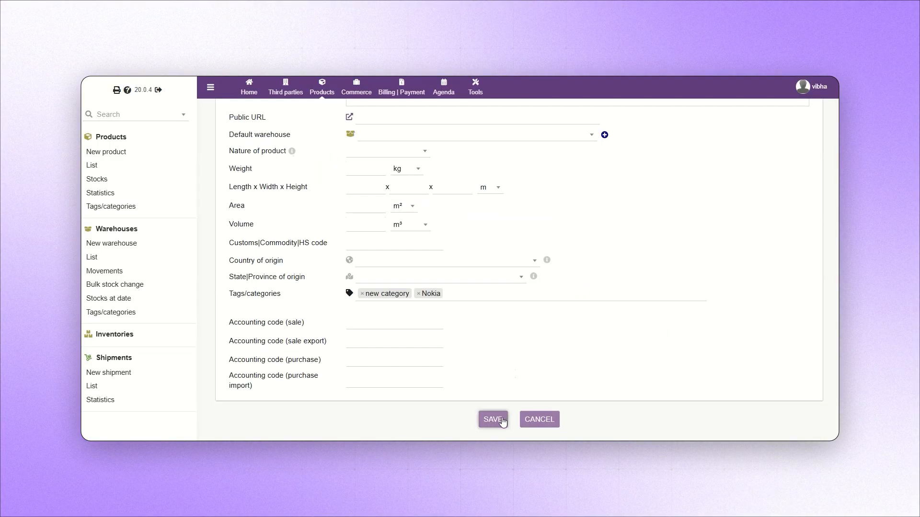
pyautogui.click(493, 420)
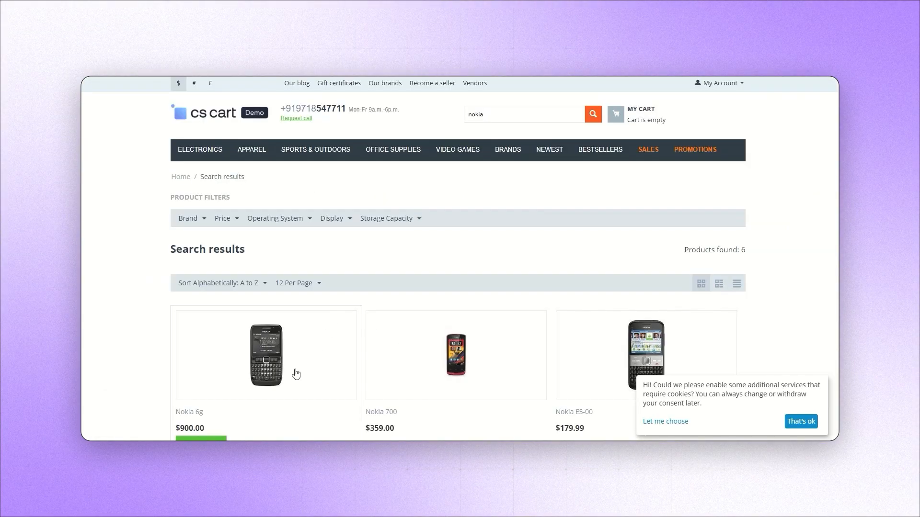
# Switch to the CS-Cart storefront, add one Nokia 6g to the cart and proceed to checkout
pyautogui.click(294, 372)
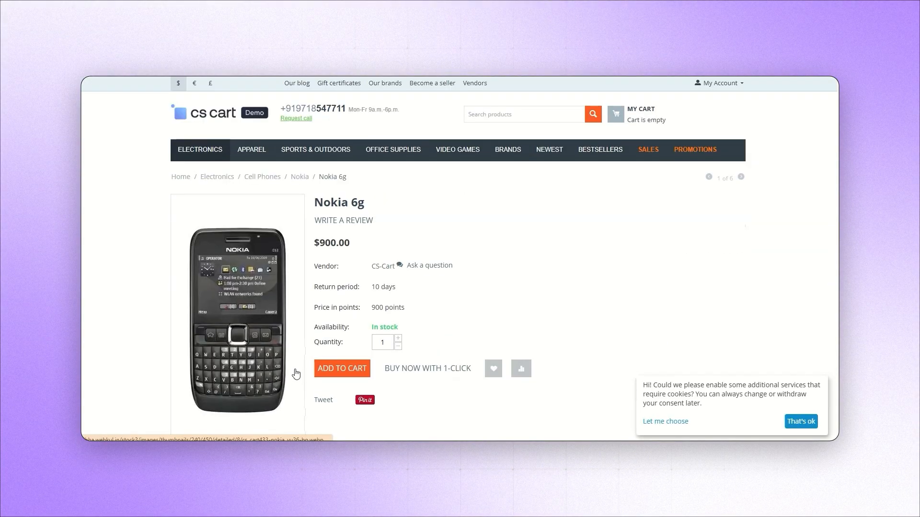
pyautogui.click(363, 370)
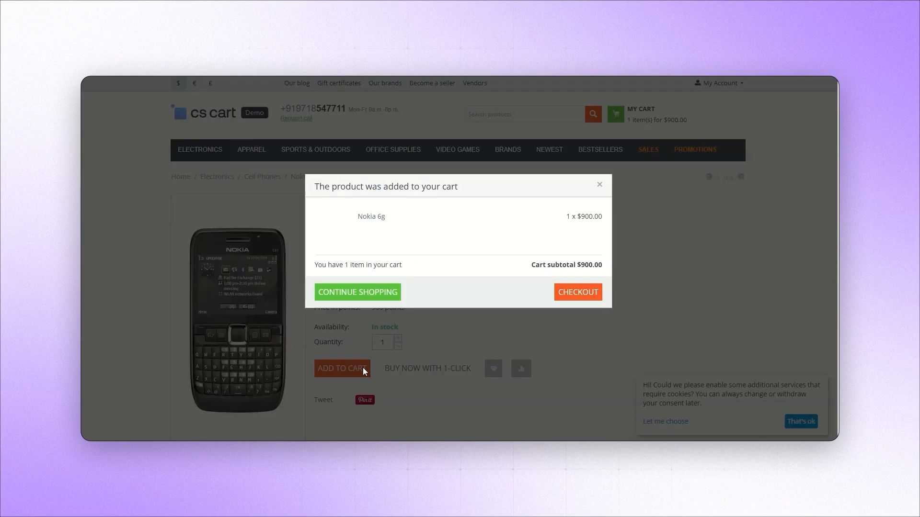
pyautogui.click(563, 292)
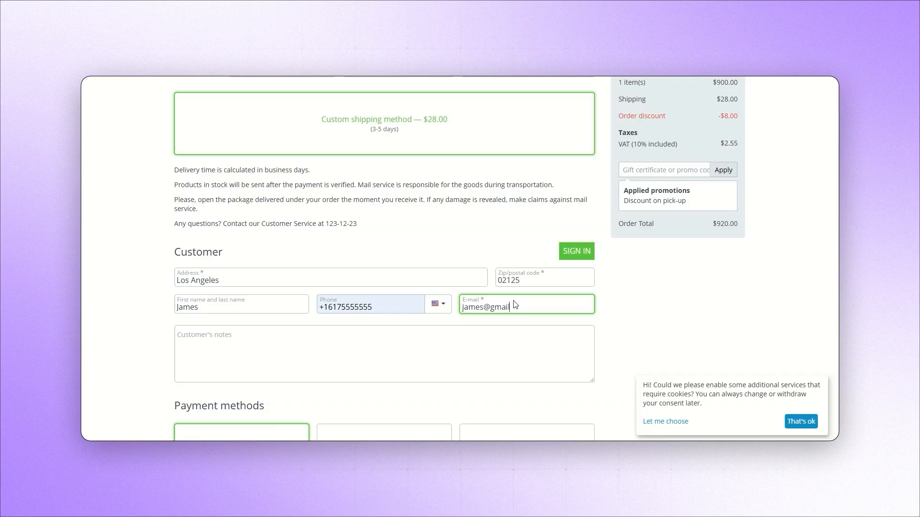
# Finish entering the customer's e-mail, choose Phone ordering as the payment method and place the order
pyautogui.write('.com')
pyautogui.scroll(-2, 294, 310)
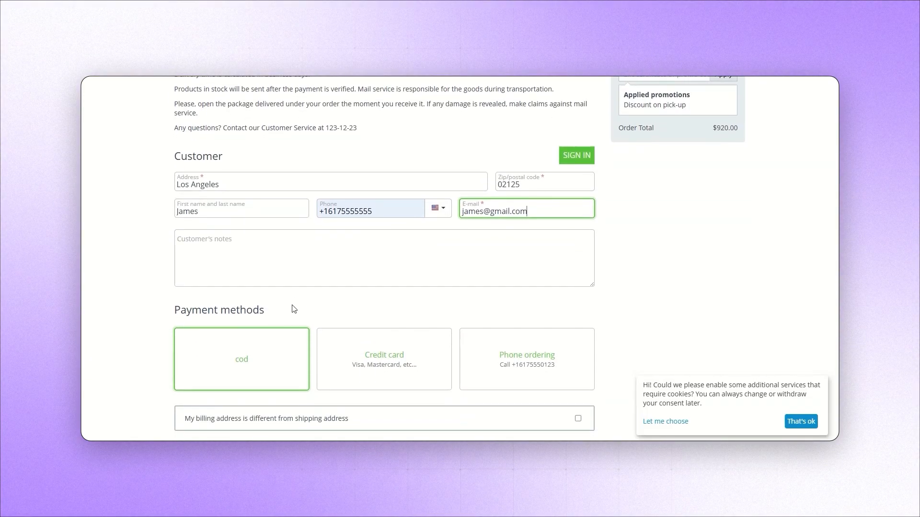
pyautogui.click(501, 353)
pyautogui.scroll(-5, 455, 335)
pyautogui.click(432, 371)
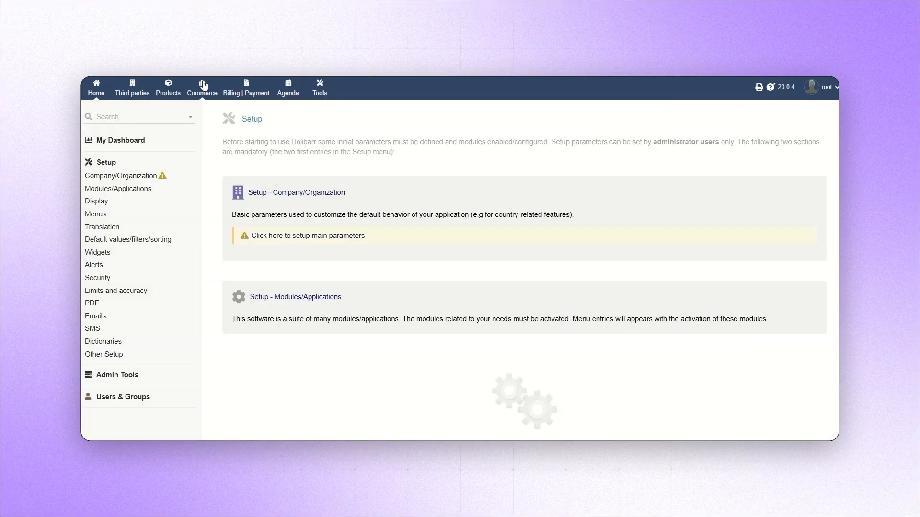
# Switch to Dolibarr, sort the sales orders list by order date and view the customer of the newest draft order
pyautogui.click(203, 85)
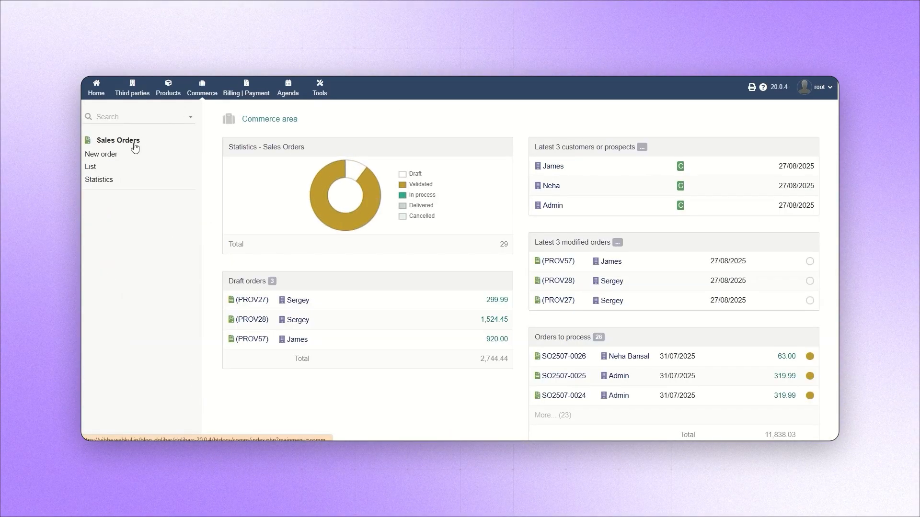
pyautogui.click(91, 166)
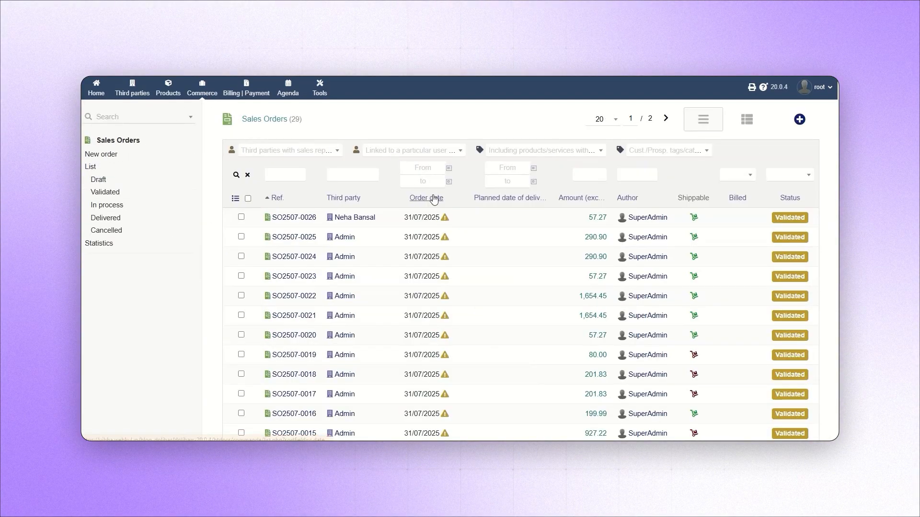
pyautogui.click(434, 199)
pyautogui.moveTo(343, 223)
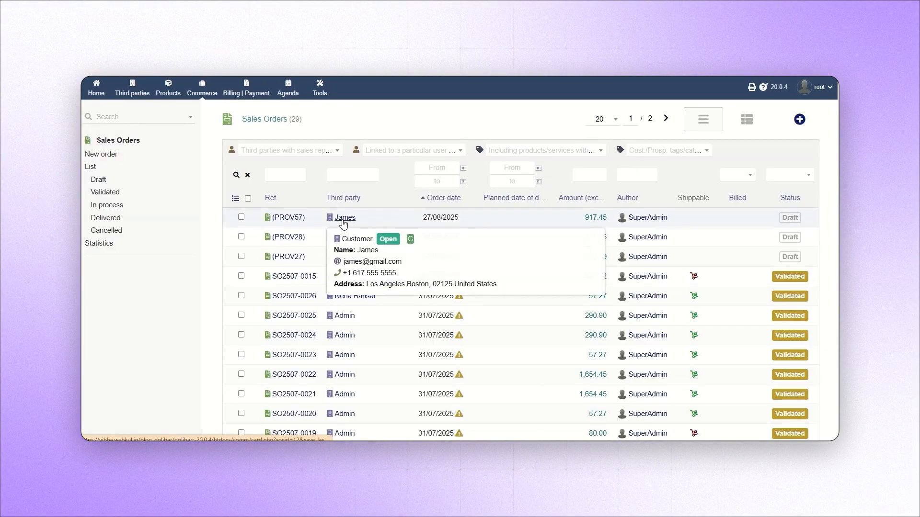
pyautogui.click(343, 218)
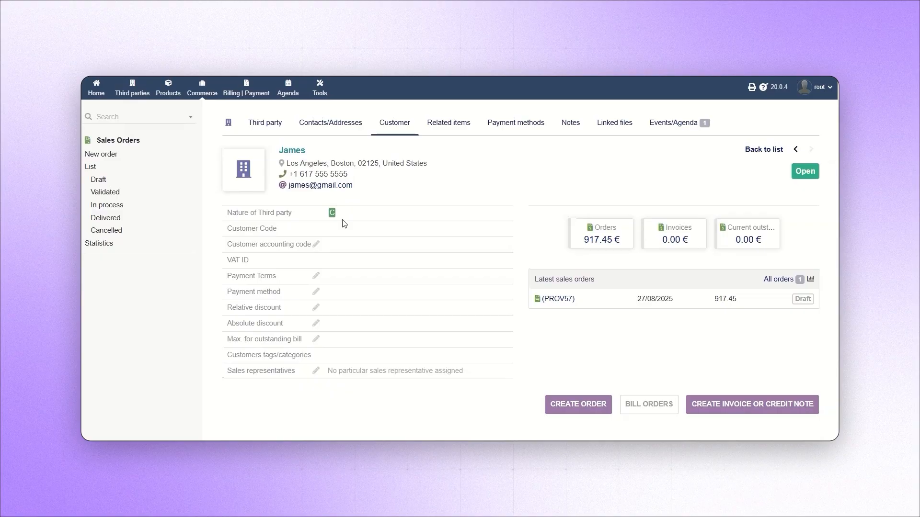
# List the customers among the third parties and locate the customer who placed the storefront order
pyautogui.click(132, 87)
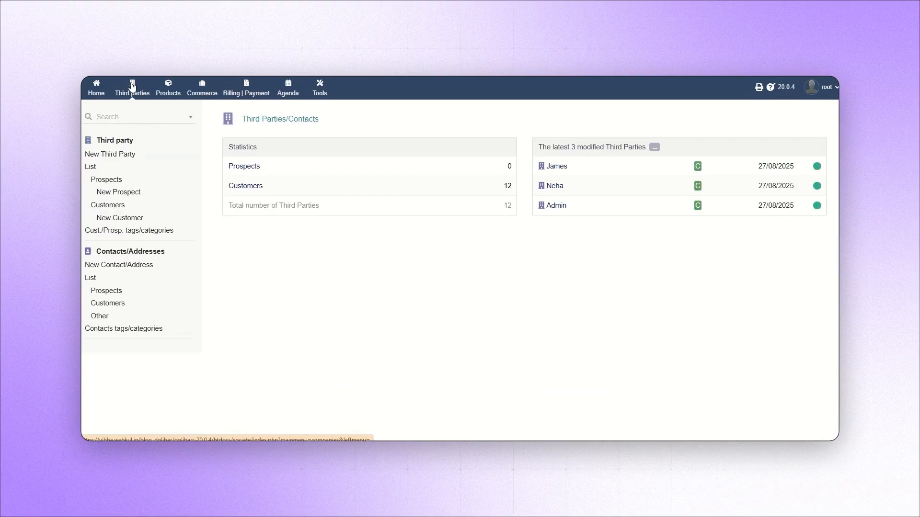
pyautogui.click(110, 206)
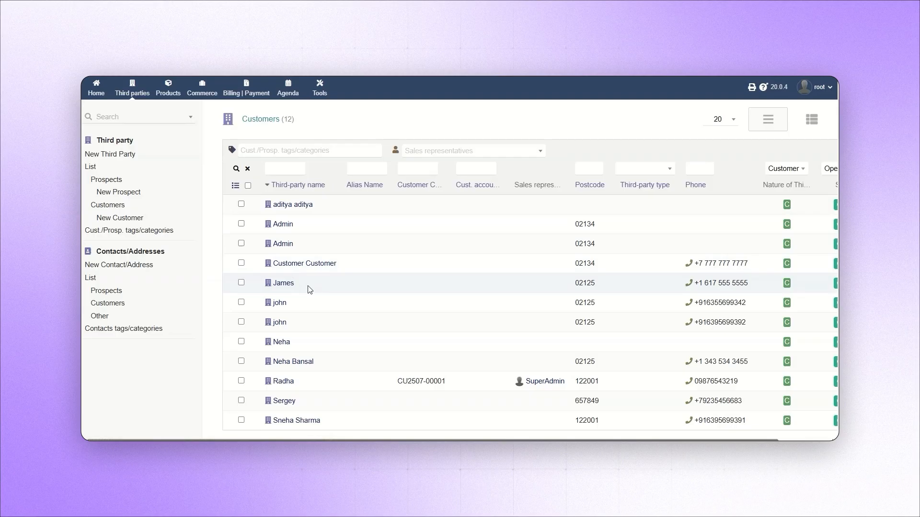
pyautogui.moveTo(309, 289); pyautogui.dragTo(272, 285)
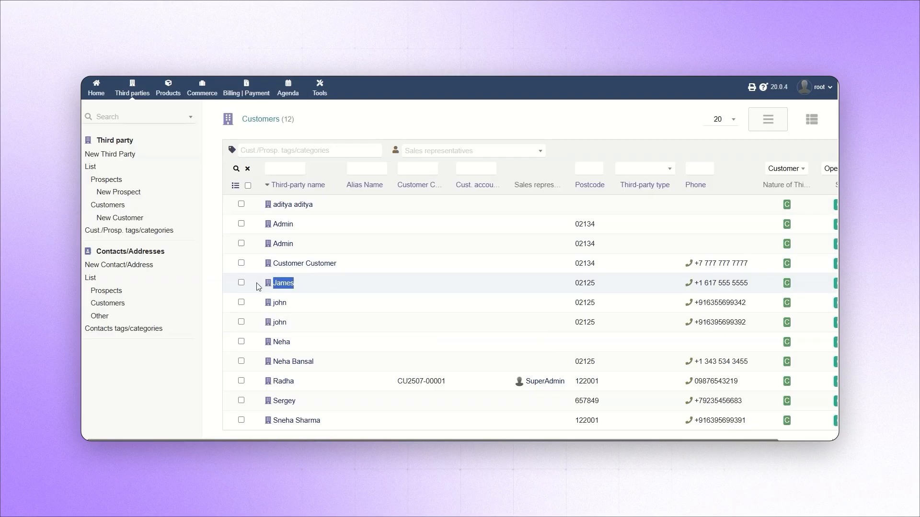